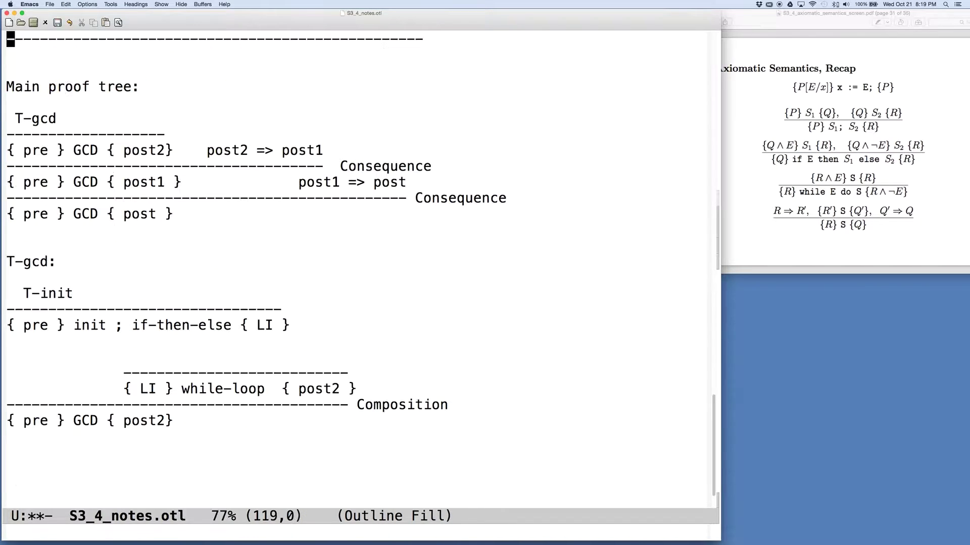
key("XF86AudioMute")
left_click(10, 87)
key("Down")
key("Down")
key("Down")
key("Down")
key("Down")
key("Down")
key("Down")
key("Down")
key("Up")
key("Up")
key("Up")
key("Up")
key("Up")
key("Up")
key("Right")
key("Down")
key("Down")
key("Down")
key("Down")
key("Down")
key("Down")
key("Down")
key("Down")
key("Down")
key("Down")
key("Down")
key("Down")
key("Down")
key("Down")
key("Down")
type("T-Whi")
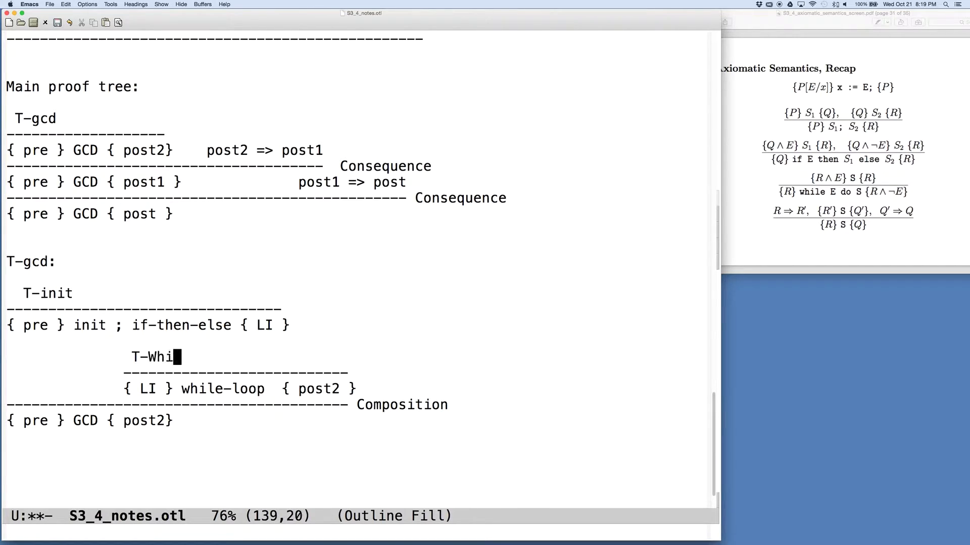
type("le")
key("BackSpace")
key("BackSpace")
key("BackSpace")
key("BackSpace")
key("BackSpace")
key("BackSpace")
key("BackSpace")
Change "cond" to "negcond" in the line equating post2 with LI below the LI definition.
key("alt+v")
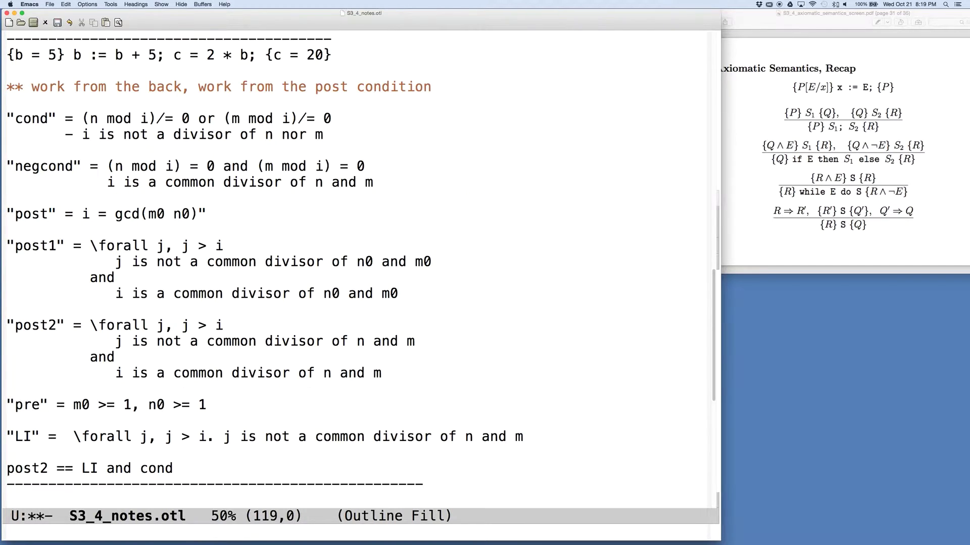
key("Left")
key("Left")
key("Left")
key("Left")
key("Left")
type("neg")
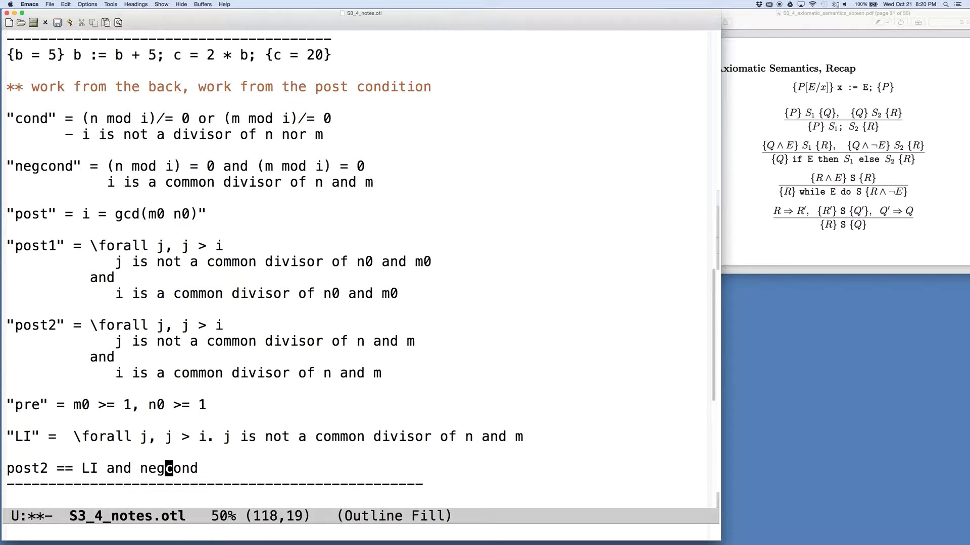
Highlight the whole four-line "post2" definition to compare it with the loop invariant and the negated condition.
key("Up")
key("Up")
key("Up")
key("Up")
key("Up")
key("Up")
key("Up")
key("Up")
key("Up")
key("ctrl+space")
key("Down")
key("Down")
key("Down")
key("Down")
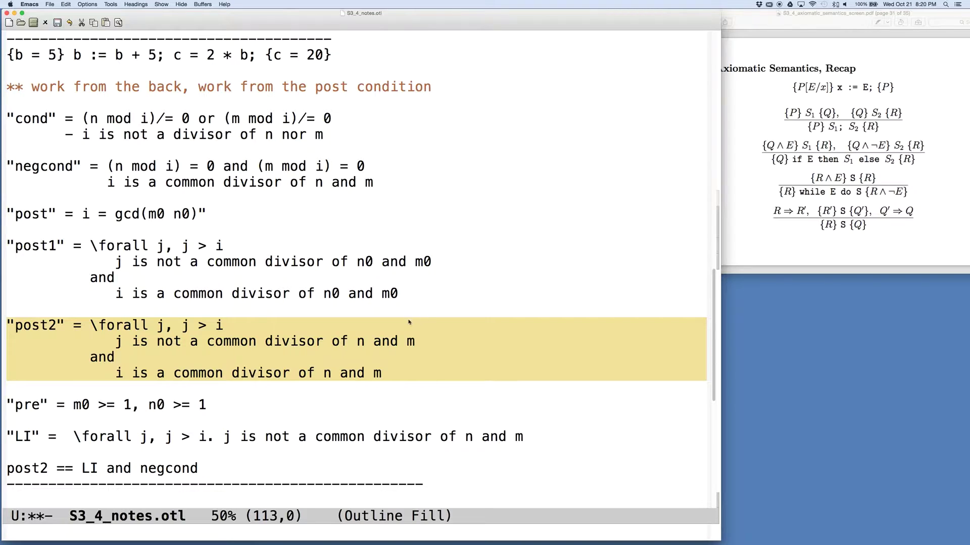
left_click(448, 341)
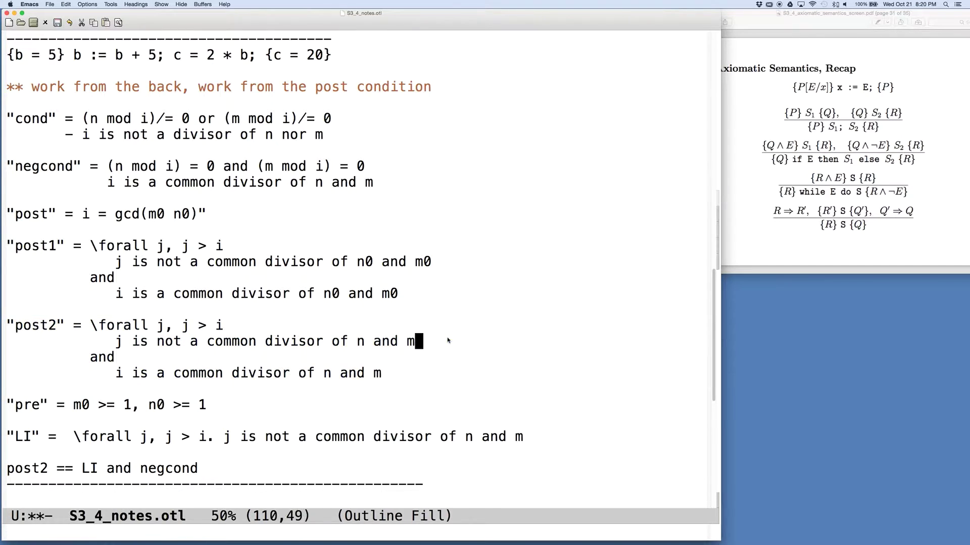
Switch to the Preview slide and highlight the postcondition {R ∧ ¬E} in the while rule.
left_click(913, 193)
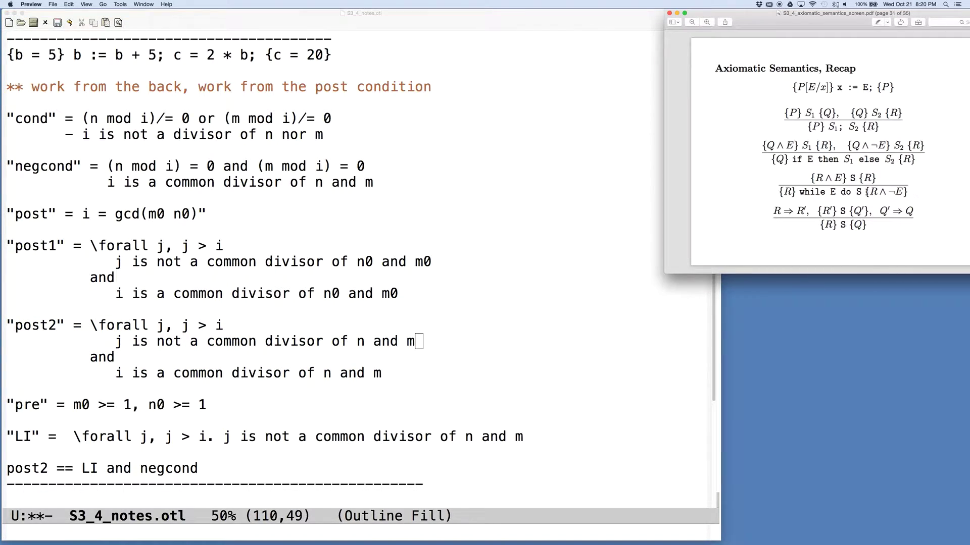
left_click_drag(863, 192, 917, 192)
Switch back to Emacs and copy the line "post2 == LI and negcond", leaving the original in place.
left_click(87, 470)
left_click(87, 469)
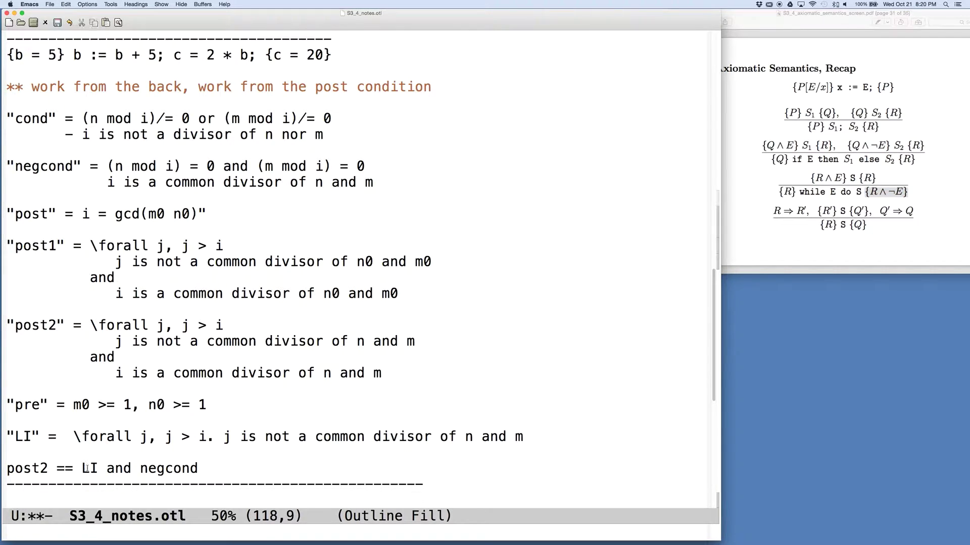
key("ctrl+k")
key("ctrl+slash")
key("ctrl+a")
key("ctrl+k")
key("ctrl+y")
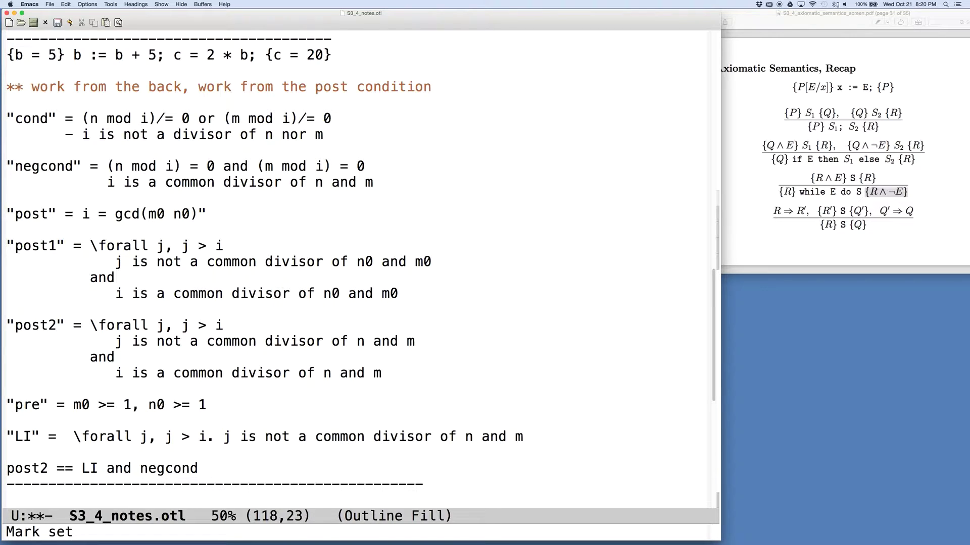
Paste the copied line into the empty row above the while-loop inference line in the T-gcd tree.
scroll(360, 268, "down", 3)
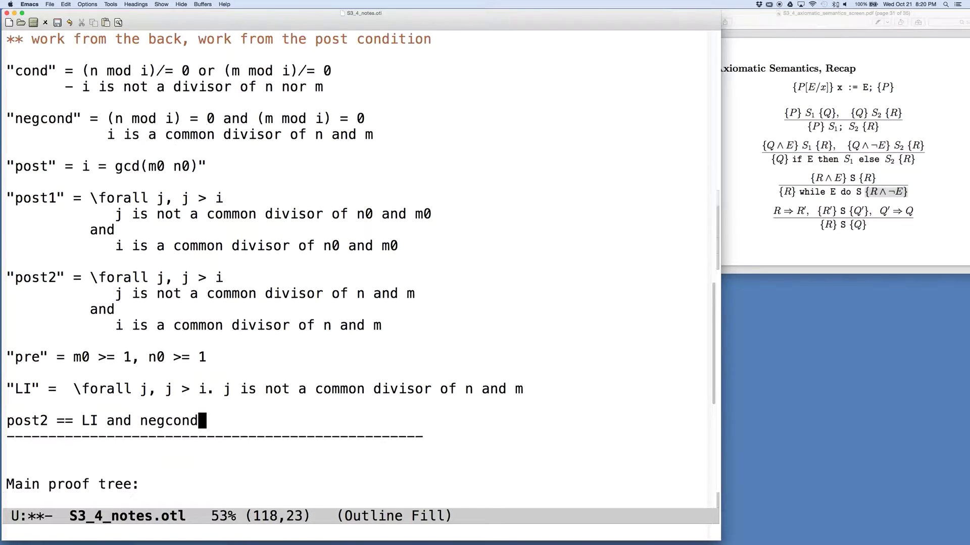
scroll(361, 268, "down", 6)
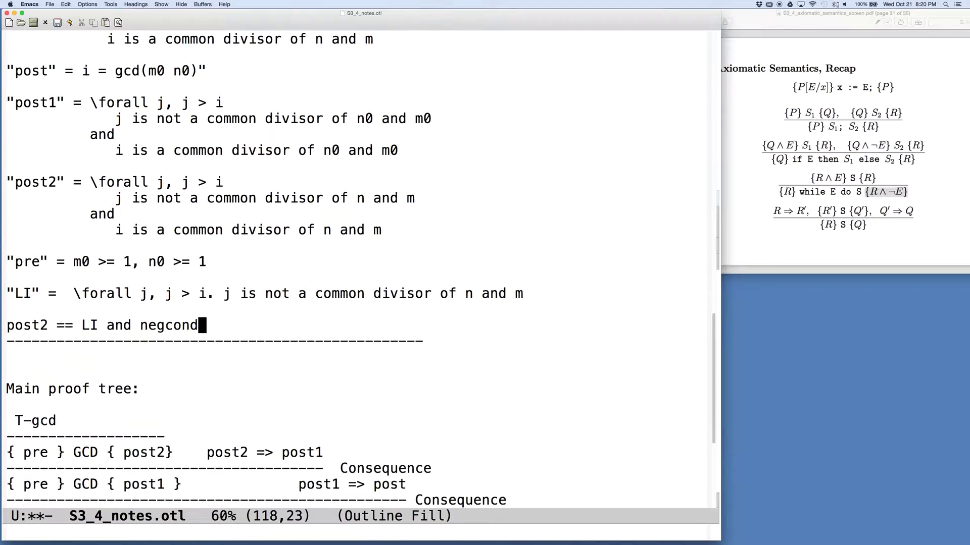
scroll(361, 267, "down", 6)
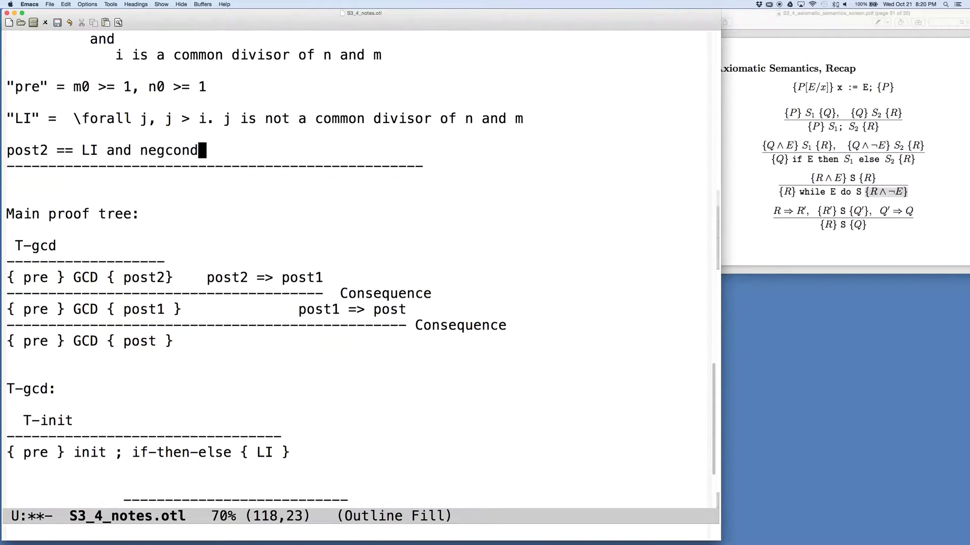
scroll(361, 267, "down", 7)
key("Down")
key("Down")
key("Down")
key("Down")
key("Down")
key("Down")
key("Down")
key("Down")
key("Down")
key("Down")
key("Down")
key("Down")
key("Down")
key("Down")
key("Down")
key("Down")
key("Down")
key("Down")
key("Down")
key("Down")
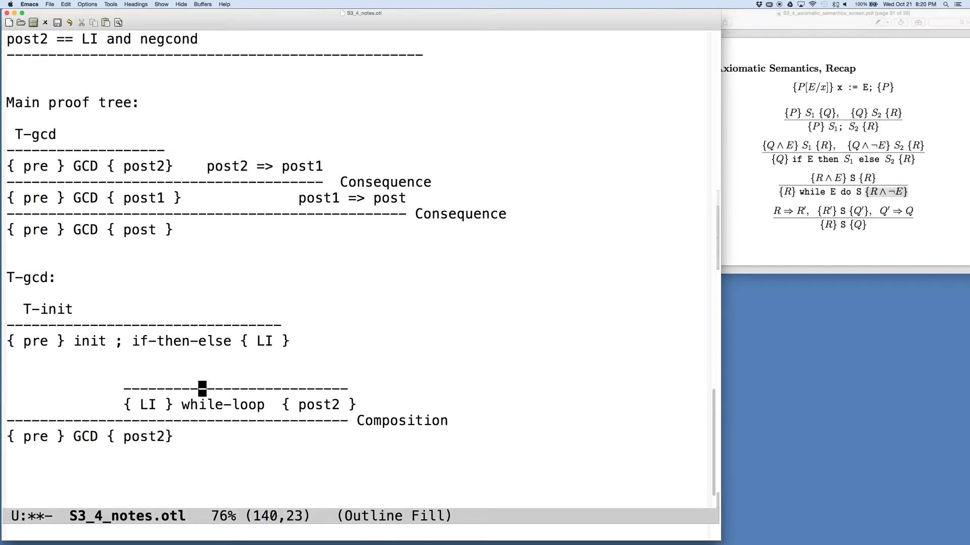
key("ctrl+y")
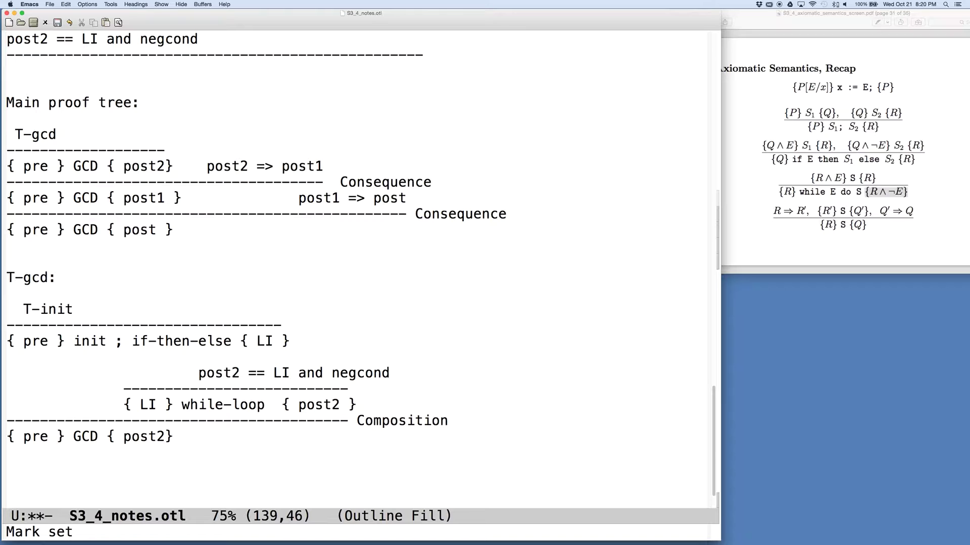
Turn the pasted text into the assertion "{ LI and negcond}" by removing "post2 ==" and adding the braces.
type("}")
key("Left")
key("Left")
key("Left")
key("Left")
key("Left")
key("Left")
key("Left")
key("Left")
key("Left")
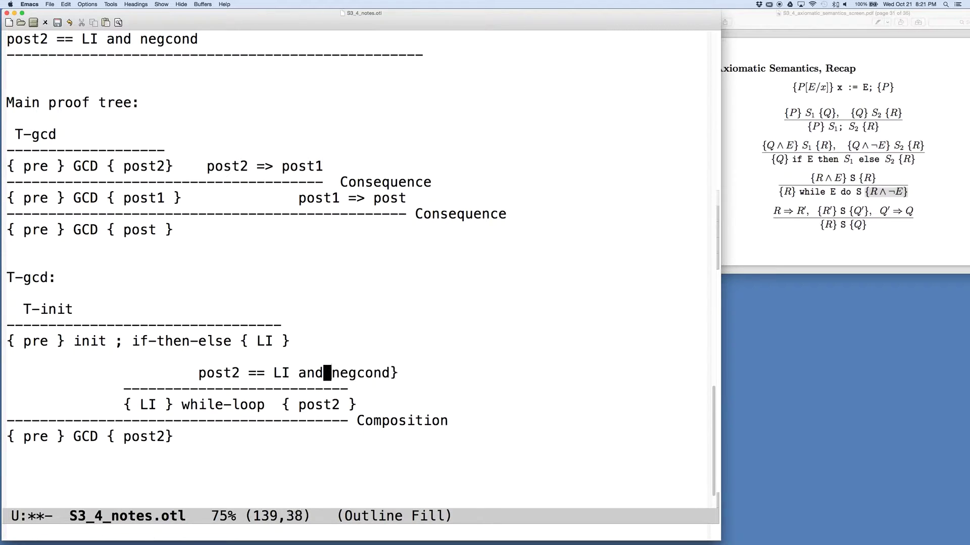
key("Left")
key("Left")
key("Left")
key("Left")
key("Left")
key("Left")
key("BackSpace")
key("BackSpace")
key("BackSpace")
key("BackSpace")
key("BackSpace")
key("BackSpace")
key("BackSpace")
key("BackSpace")
key("BackSpace")
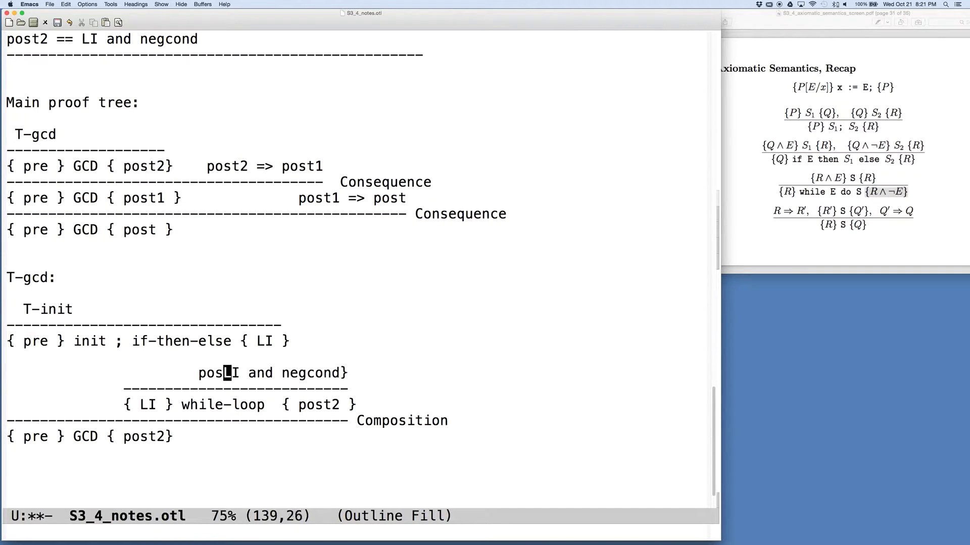
type("{")
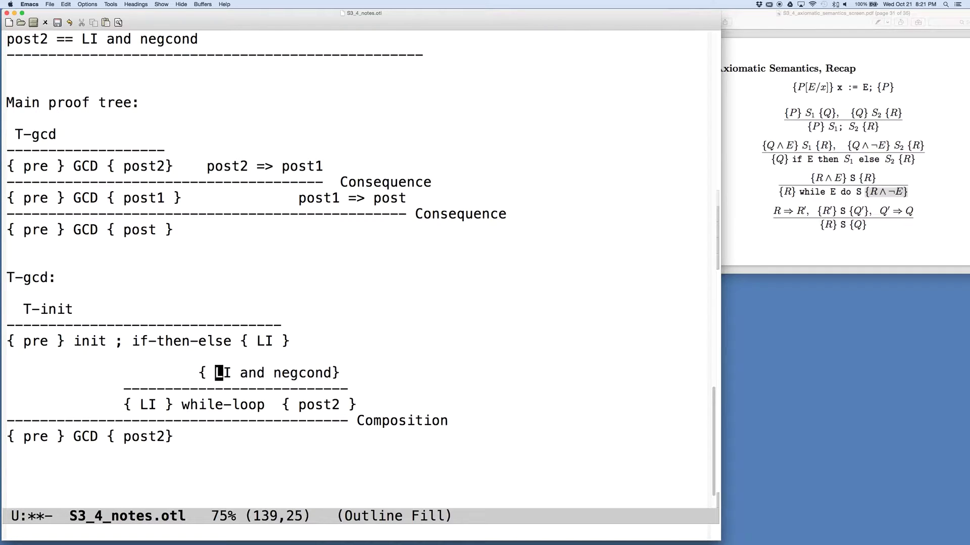
Insert "{ LI } while-loop { LI and negcond" before the existing "{ LI and negcond}" assertion, aligned with the start of the while-loop inference line.
key("Down")
key("ctrl+e")
key("Left")
key("Left")
key("Left")
key("Left")
key("Left")
key("Left")
key("Left")
key("Left")
key("Left")
key("Left")
key("Left")
key("Left")
key("Left")
key("Left")
key("Left")
key("Left")
key("Left")
key("Left")
key("Left")
key("Left")
key("Left")
key("Left")
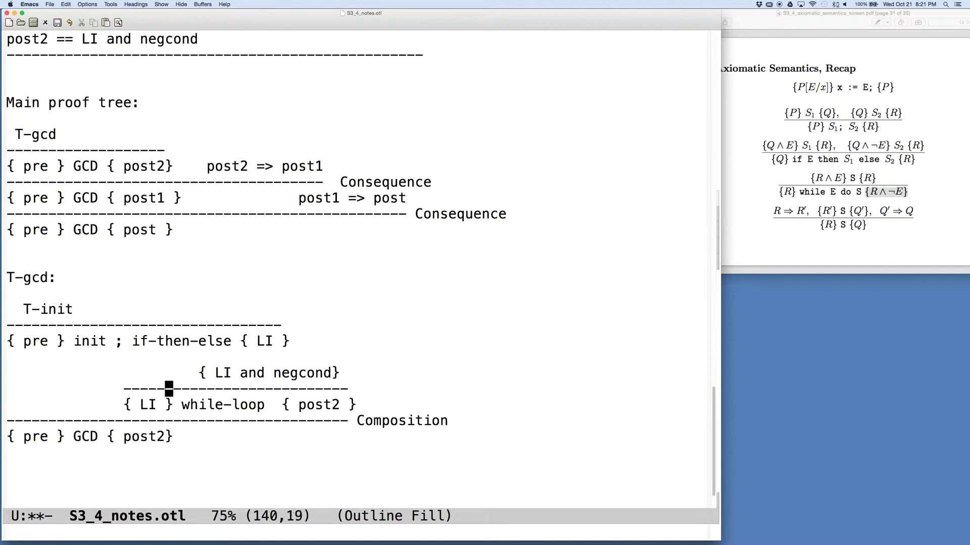
key("Up")
key("Left")
key("Left")
key("Left")
key("Left")
key("Left")
type("{ LI")
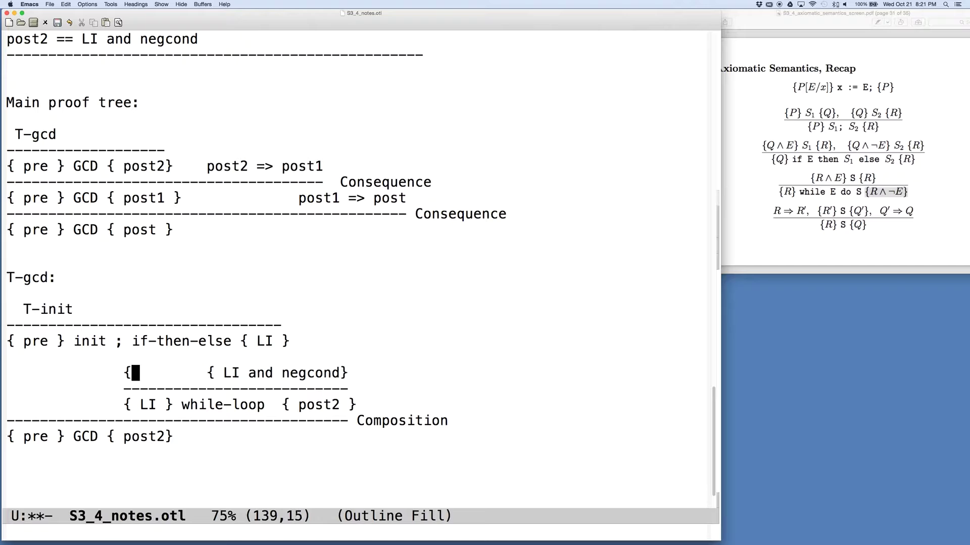
type(" } while-loop {")
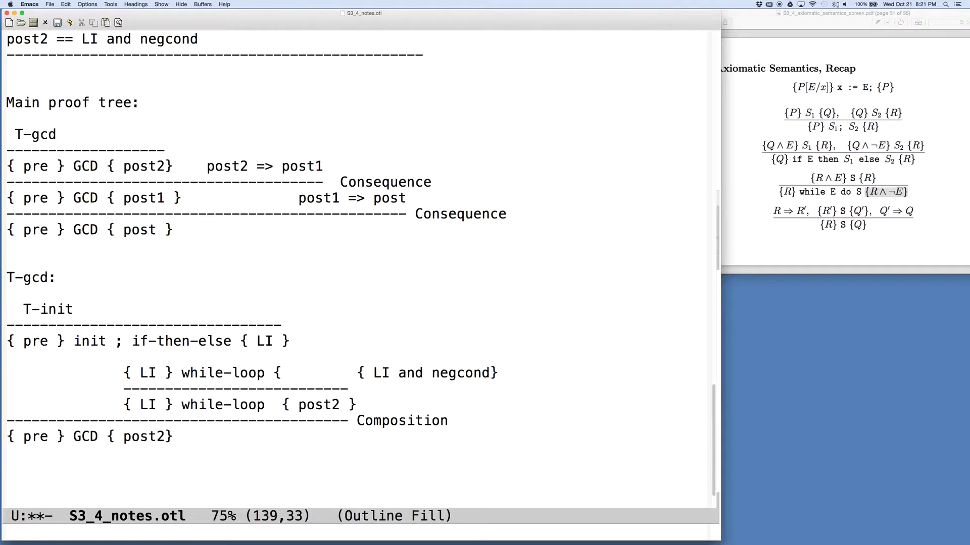
type(" LI and neg")
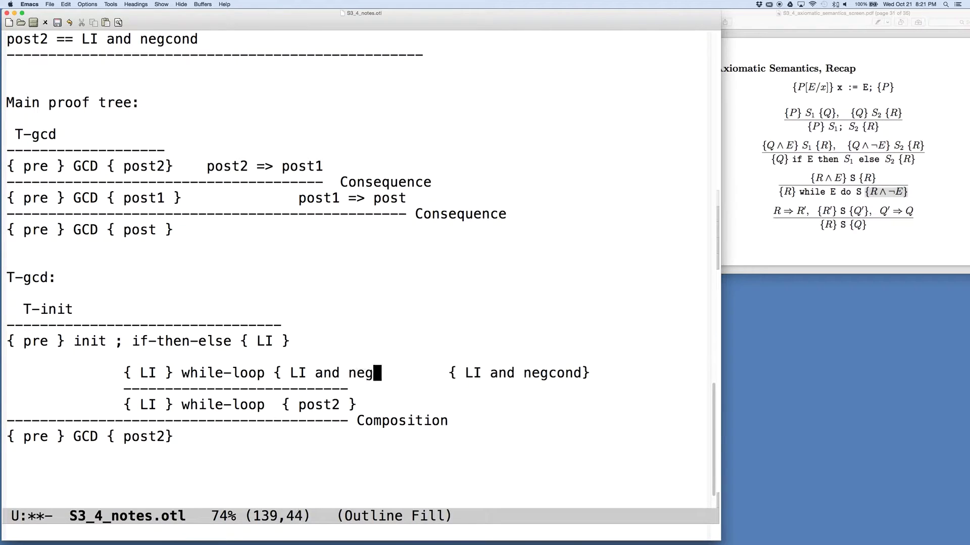
type("cond")
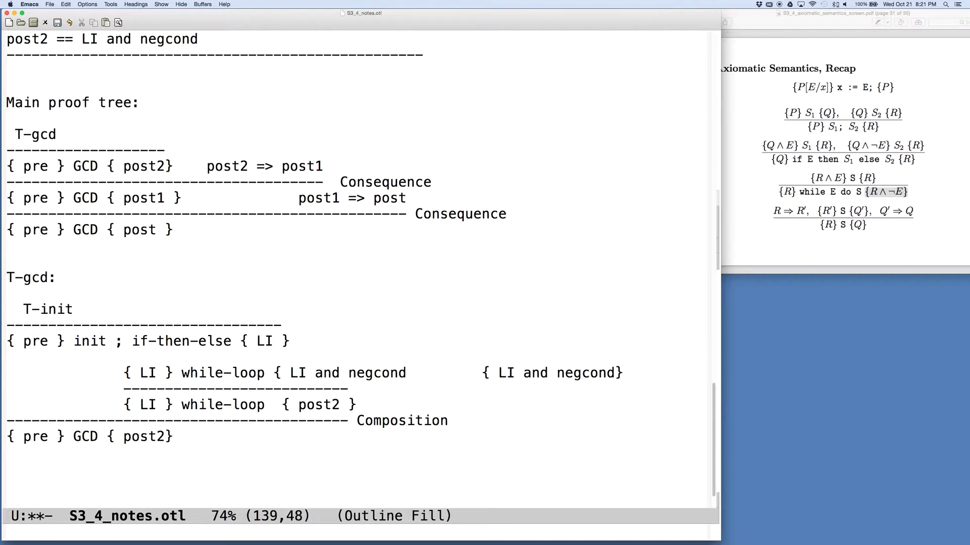
Replace "negcond" in the new triple's postcondition with "not cond" and close the brace.
key("BackSpace")
key("BackSpace")
key("BackSpace")
key("BackSpace")
key("BackSpace")
key("BackSpace")
key("BackSpace")
type("not c")
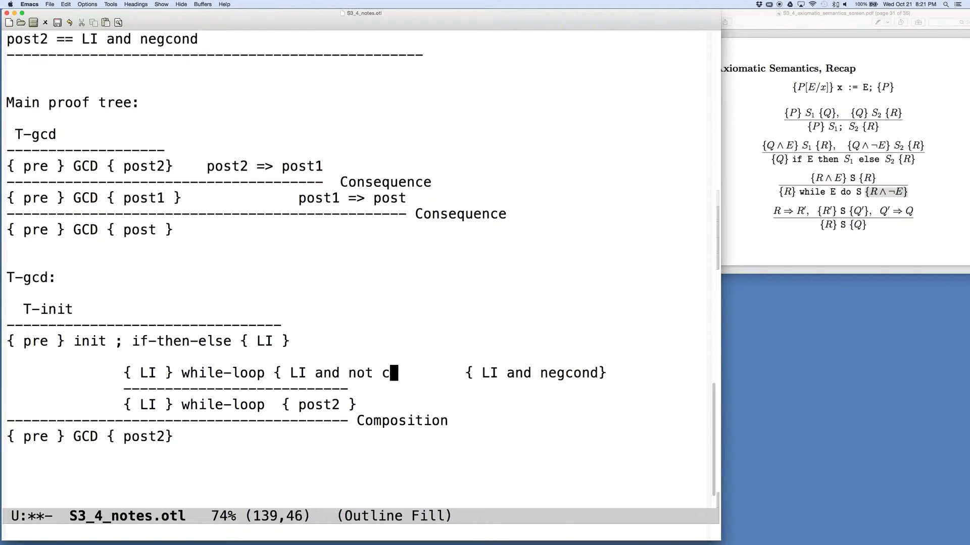
type("ond }")
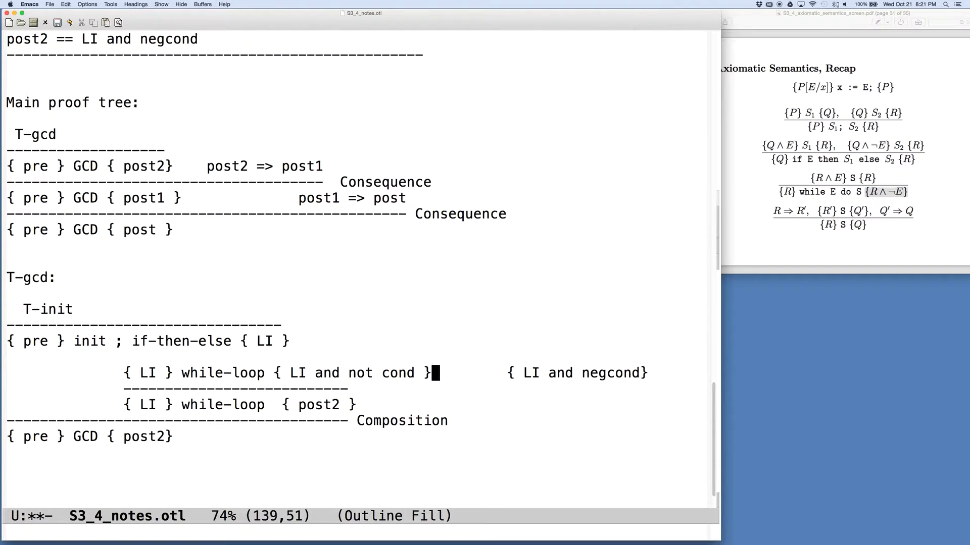
Open a row above the new while-loop triple and draw a dashed inference line spanning the triple's width.
key("ctrl+a")
key("ctrl+o")
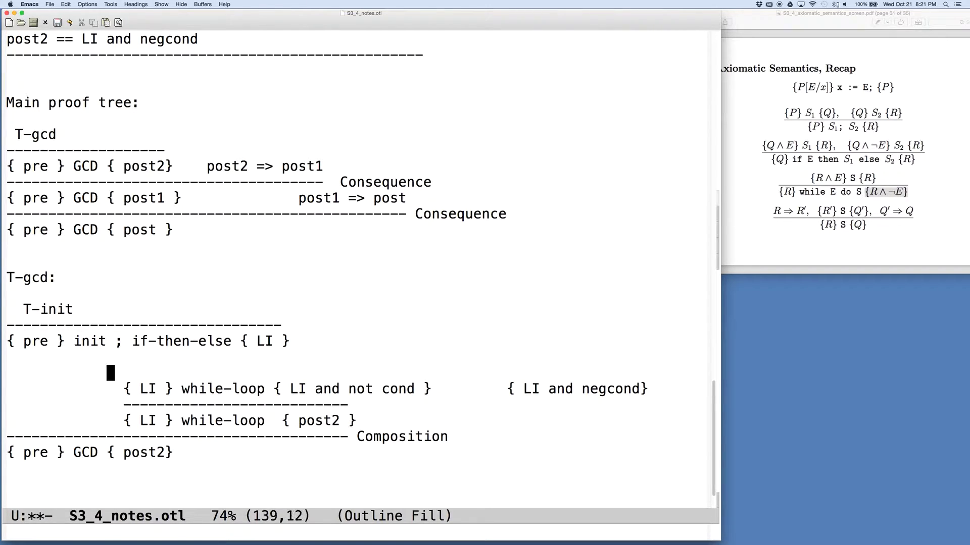
type("----------")
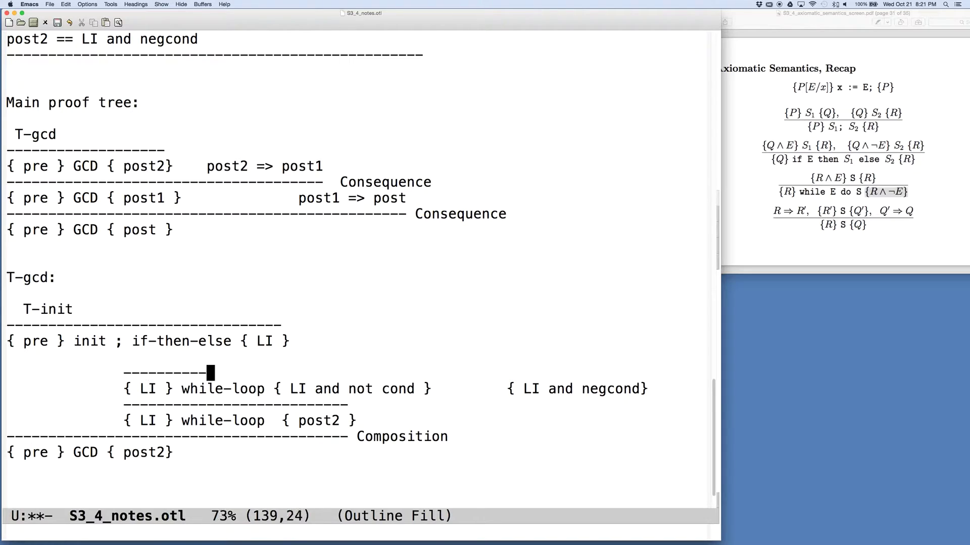
type("-----------------------------")
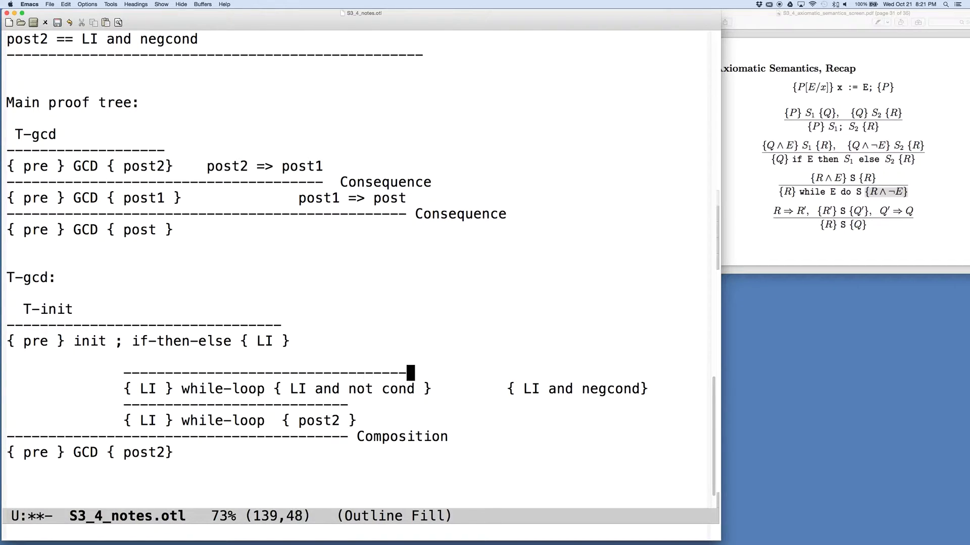
type("-")
Add the subtree label "T-While" on its own row above the new dashed line.
key("Up")
key("Up")
key("Down")
key("Return")
type("T-While")
Extend the dashed inference line above "{ LI } while-loop { post2 }" so it also spans the "{ LI and negcond}" assertion.
key("Down")
key("Right")
key("Right")
key("Right")
key("Right")
key("Right")
key("Right")
key("Right")
key("Right")
key("Right")
key("Right")
key("Right")
key("Right")
key("Right")
key("Right")
key("Right")
key("Right")
key("Right")
key("Right")
key("Right")
key("Right")
key("Right")
key("Right")
key("Right")
key("Down")
key("Down")
key("Down")
key("Up")
type("-----------------------------------")
Move the "{ LI and negcond}" assertion onto its own row beneath the "{ LI } while-loop { LI and not cond }" triple.
key("Up")
key("Left")
key("Left")
key("Left")
key("Left")
key("Left")
key("Left")
key("Left")
key("Left")
key("Left")
key("Left")
key("Left")
key("Left")
key("Left")
key("Left")
key("Left")
key("Left")
key("Return")
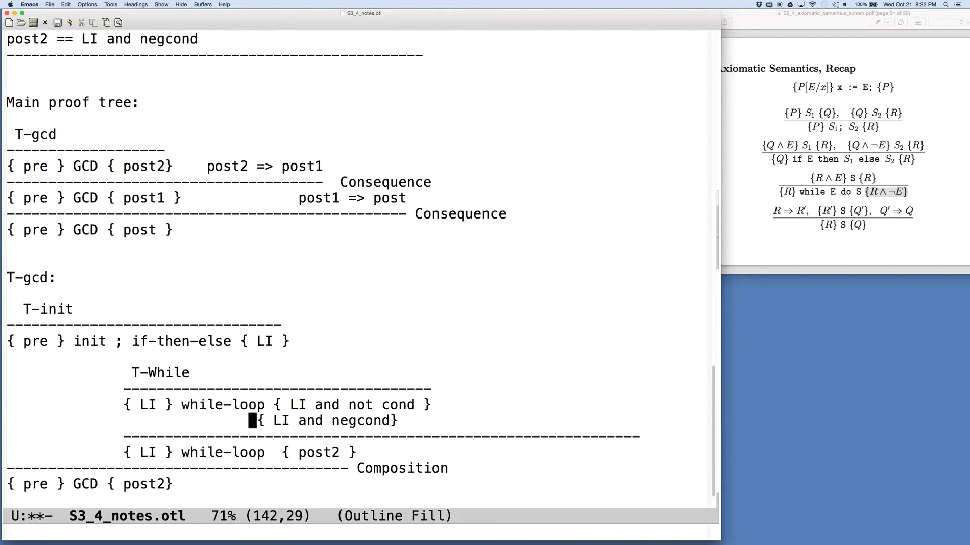
Copy the postcondition "{ LI and not cond }" from the upper while-loop triple, leaving the original in place.
key("Up")
key("Left")
key("Left")
key("Left")
key("Left")
key("Left")
key("Left")
key("Left")
key("Left")
key("Left")
key("Left")
key("Left")
key("Left")
key("Left")
key("Left")
key("Left")
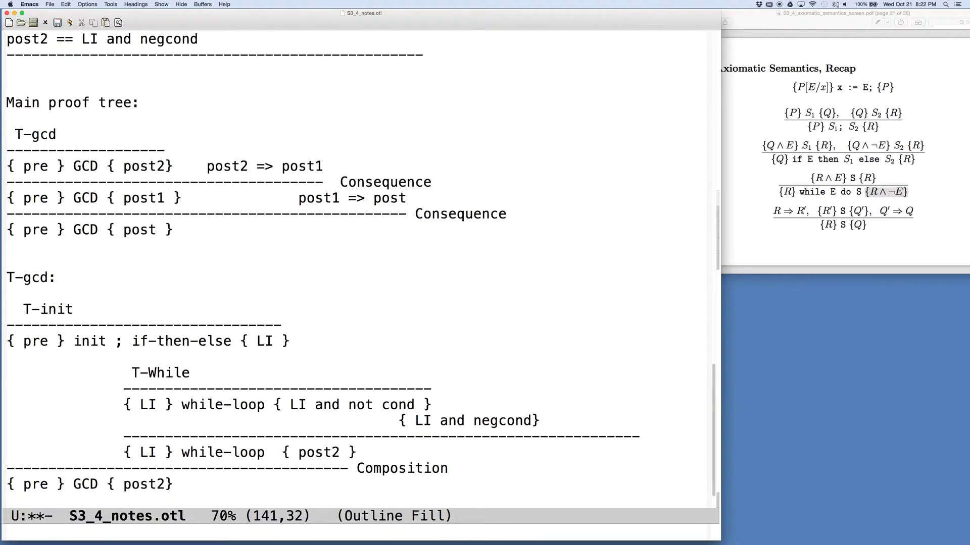
key("ctrl+k")
key("ctrl+y")
Paste the copied "{ LI and not cond }" into the row below, in front of "{ LI and negcond}".
key("Right")
key("Right")
key("Right")
key("Right")
key("Right")
key("Right")
key("Right")
key("Right")
key("Right")
key("Right")
key("Right")
key("Right")
key("Right")
key("Right")
key("Right")
key("Right")
key("Right")
key("Right")
key("Right")
key("Right")
key("Right")
key("Right")
key("Right")
key("Right")
key("Right")
key("Right")
key("Right")
key("Right")
key("Right")
key("Right")
key("Right")
key("Right")
key("Right")
key("Right")
key("ctrl+y")
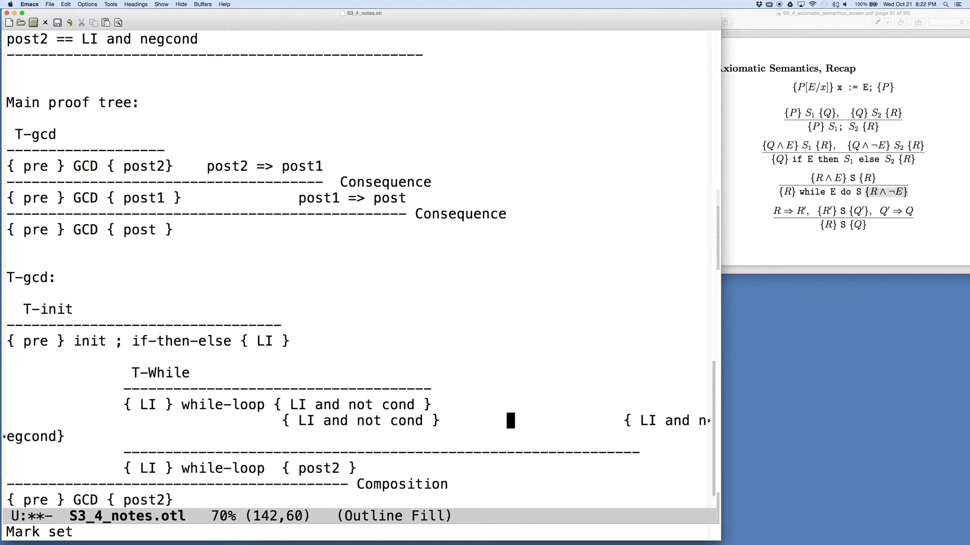
Delete the surplus spaces before "{ LI and negcond}" to bring it closer to the pasted assertion on a single line.
key("Delete")
key("Delete")
key("Delete")
key("Delete")
key("Delete")
key("Delete")
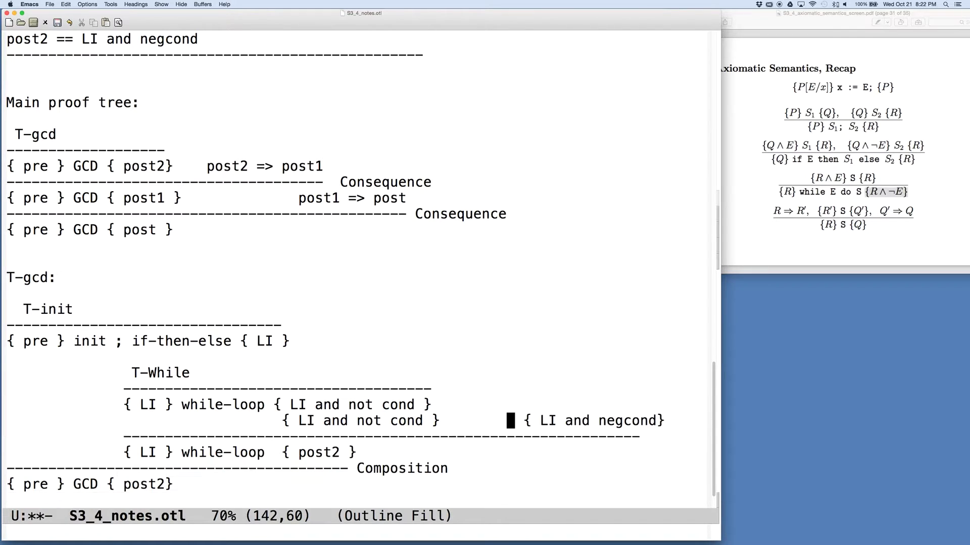
Insert "=>" between "{ LI and not cond }" and "{ LI and negcond}" and remove the surplus spaces between them.
key("Left")
key("Left")
key("Left")
key("Left")
key("Left")
key("Left")
key("Left")
type("=>")
key("Delete")
key("Delete")
key("Delete")
key("Delete")
key("Delete")
key("Delete")
Trim the dashed inference line beneath the implication and label its end "Consequenc".
key("Down")
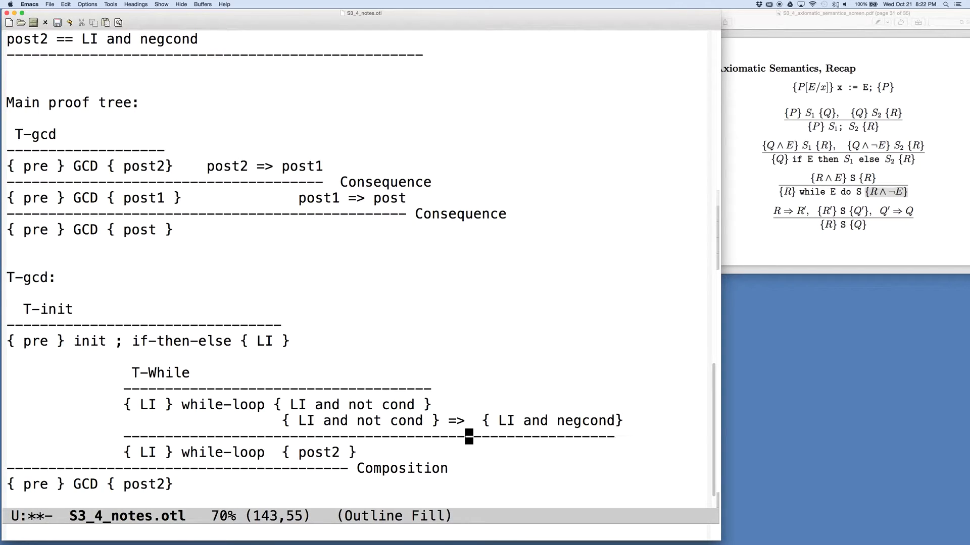
key("ctrl+e")
type("Consq")
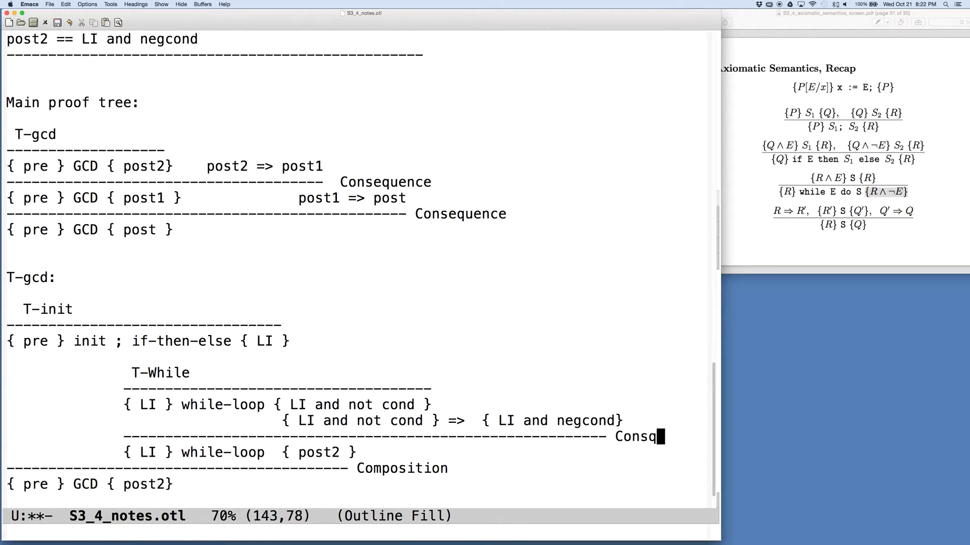
key("BackSpace")
type("equenc")
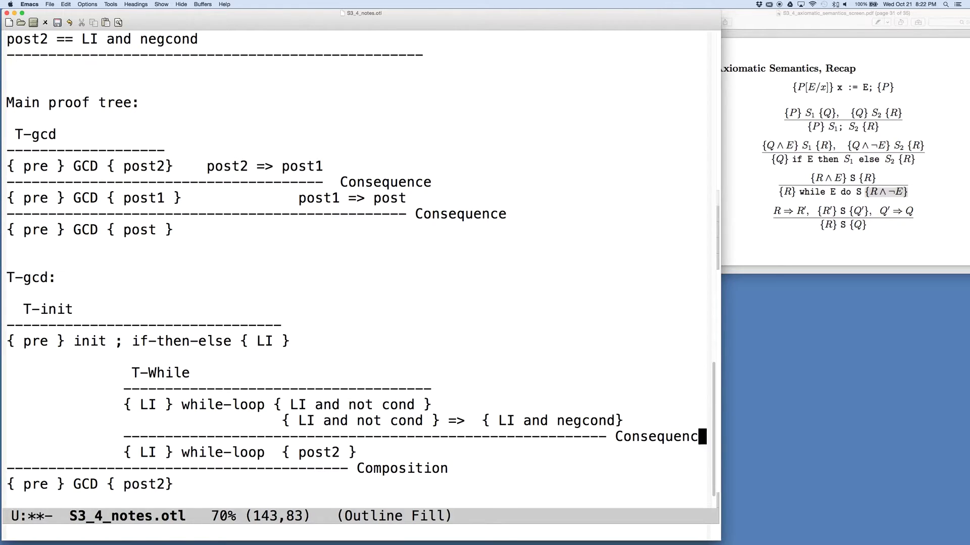
Examine the implication from "{ LI and not cond }" to "{ LI and negcond}" above the Consequence line.
key("Left")
key("Left")
key("Left")
key("Left")
key("Left")
key("Left")
key("Left")
key("Left")
key("Left")
key("Left")
key("Left")
key("Left")
key("Left")
key("Left")
key("Left")
key("Left")
key("Left")
key("Left")
key("Left")
key("Left")
key("Left")
key("Left")
key("Left")
key("Left")
key("Left")
key("Left")
key("Left")
key("Left")
key("Left")
key("Left")
key("Up")
key("Right")
key("Right")
key("Right")
key("Right")
key("Right")
key("Right")
key("Right")
key("Right")
key("Right")
key("Right")
key("Right")
key("Right")
key("Right")
key("Right")
key("Right")
key("Right")
key("Right")
key("Right")
key("Right")
key("Right")
key("Right")
key("Left")
key("Left")
key("Left")
key("Left")
key("Left")
key("Left")
key("Left")
key("Left")
key("Left")
key("Left")
key("Left")
key("Left")
key("Left")
key("Left")
key("Left")
key("Left")
key("Left")
key("Left")
key("Left")
key("Left")
key("Left")
key("Left")
key("Left")
key("Left")
key("Left")
key("Right")
key("Right")
key("Right")
key("Right")
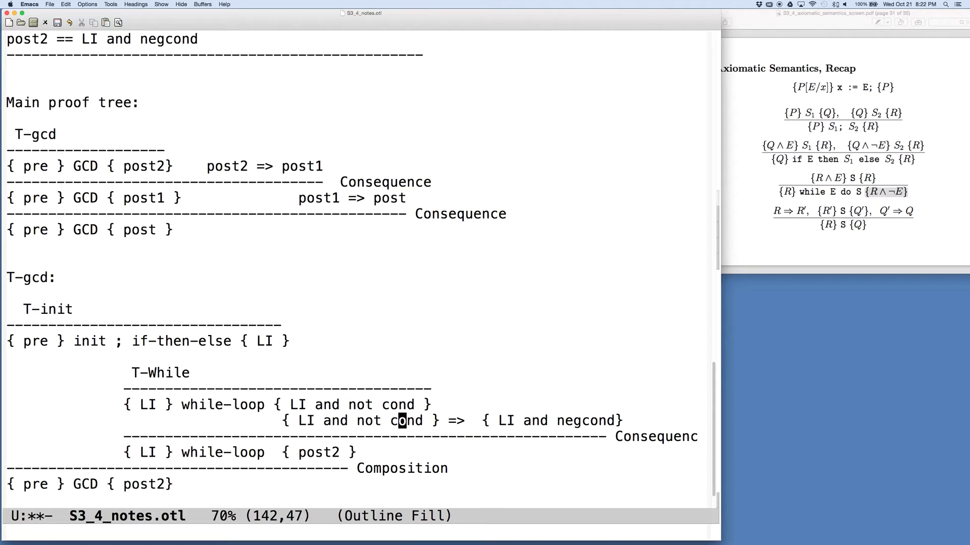
Save the notes file and go back up to the definitions of "cond" and "negcond".
key("ctrl+x")
key("ctrl+s")
key("Page_Up")
key("Up")
key("Up")
key("Up")
key("Up")
key("Up")
key("Up")
key("Up")
key("Up")
key("Up")
key("Up")
key("Up")
key("Up")
key("Up")
key("Up")
key("Up")
key("Up")
key("Up")
key("Up")
key("Up")
key("Up")
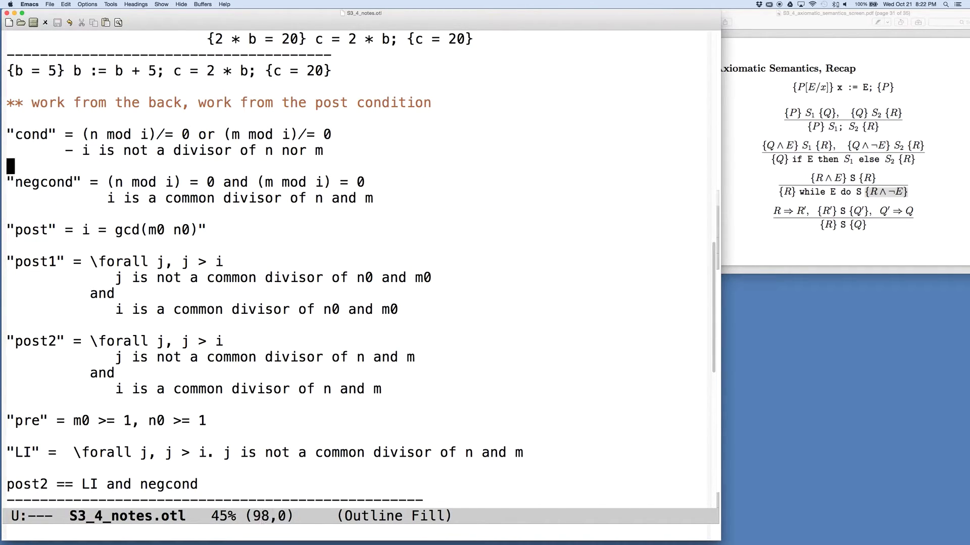
Examine the "negcond" definition and its explanation to compare it with the negation of "cond".
key("Down")
key("Down")
key("Right")
key("Right")
key("Right")
key("Right")
key("Right")
key("Right")
key("Right")
key("Right")
key("Right")
key("Right")
key("Right")
key("Right")
key("Right")
key("Right")
key("Right")
key("Right")
key("Right")
key("Right")
key("Right")
key("Right")
key("Right")
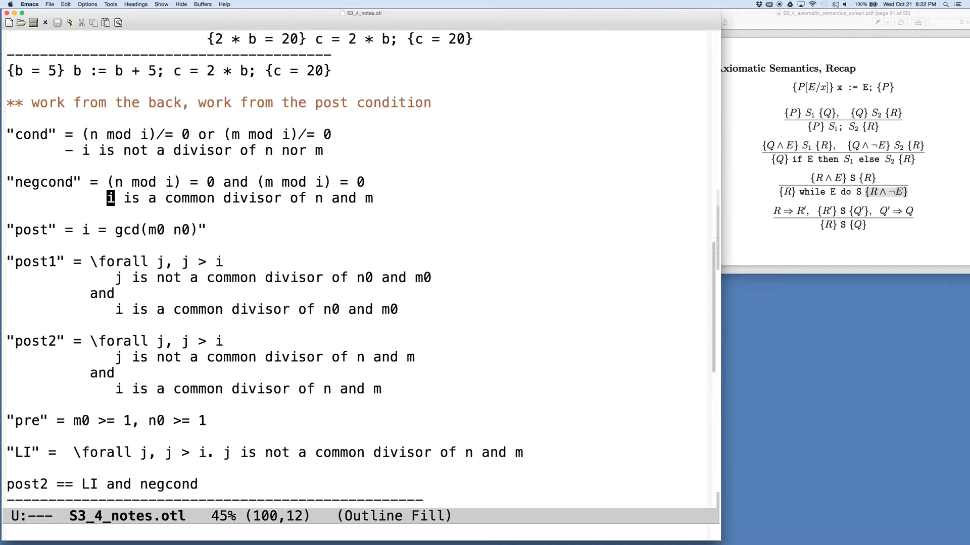
key("Right")
key("Right")
key("Right")
key("Up")
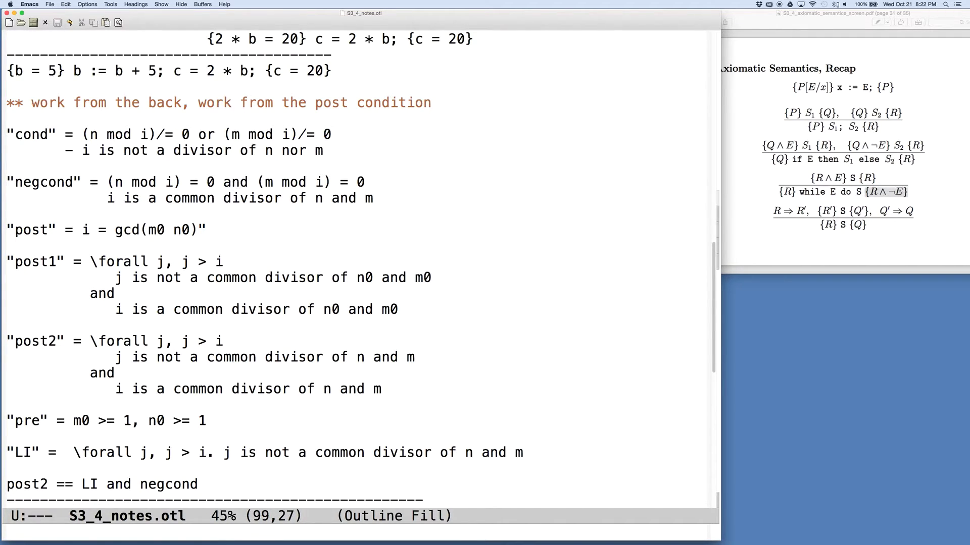
Compare the "negcond" definition with the "cond" definition above it.
key("Left")
key("Left")
key("Left")
key("Left")
key("Left")
key("Left")
key("Up")
key("Up")
key("Up")
key("Right")
key("Right")
left_click(10, 165)
Insert a blank line above "T-While" in the T-gcd proof tree.
scroll(362, 277, "down", 6)
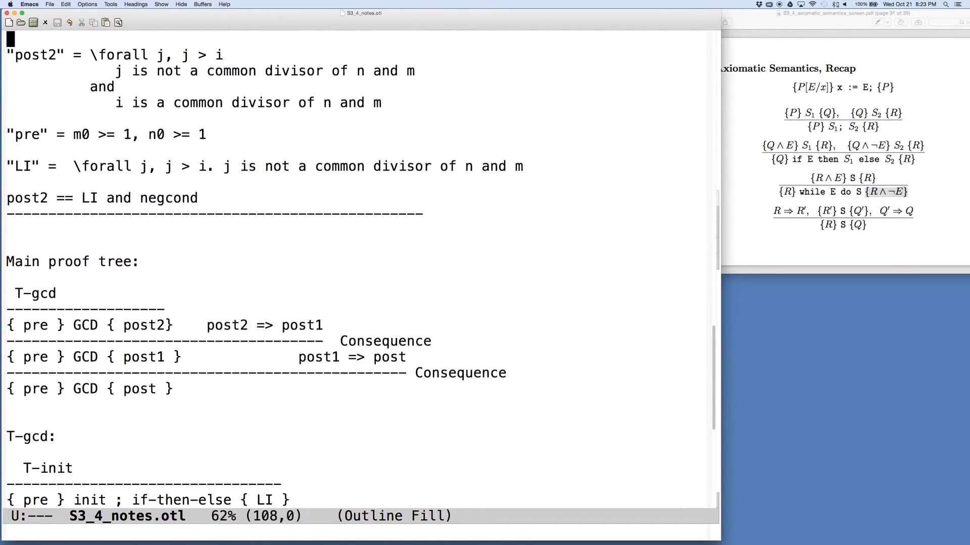
scroll(361, 285, "down", 6)
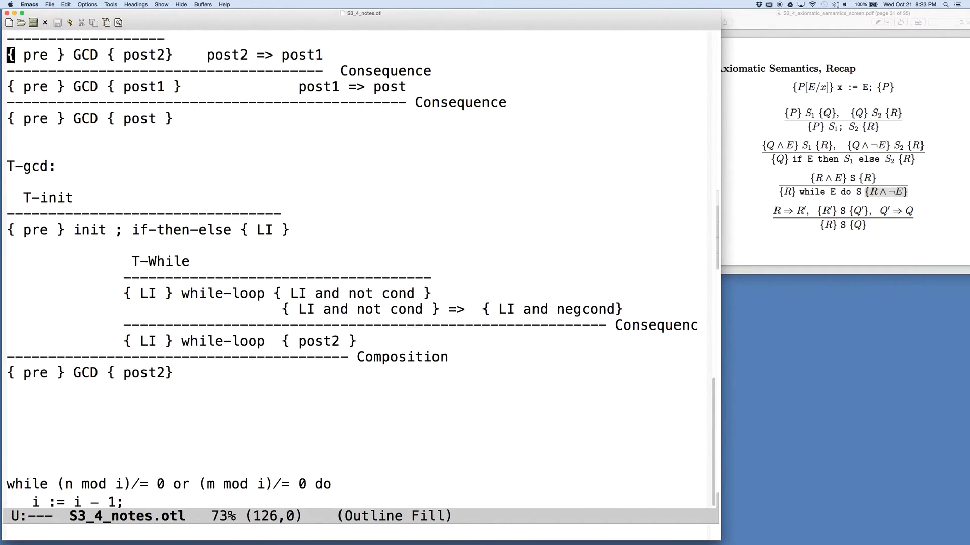
key("Down")
key("Down")
key("Down")
key("Down")
key("Down")
key("Down")
key("Down")
key("Down")
key("Down")
key("Down")
key("Down")
key("Down")
key("Down")
key("ctrl+o")
Add the heading "T-while:" below the T-gcd proof tree, followed by a blank line.
key("Down")
key("Down")
key("Down")
key("Down")
key("Down")
key("Down")
key("Down")
key("Down")
key("Down")
key("Down")
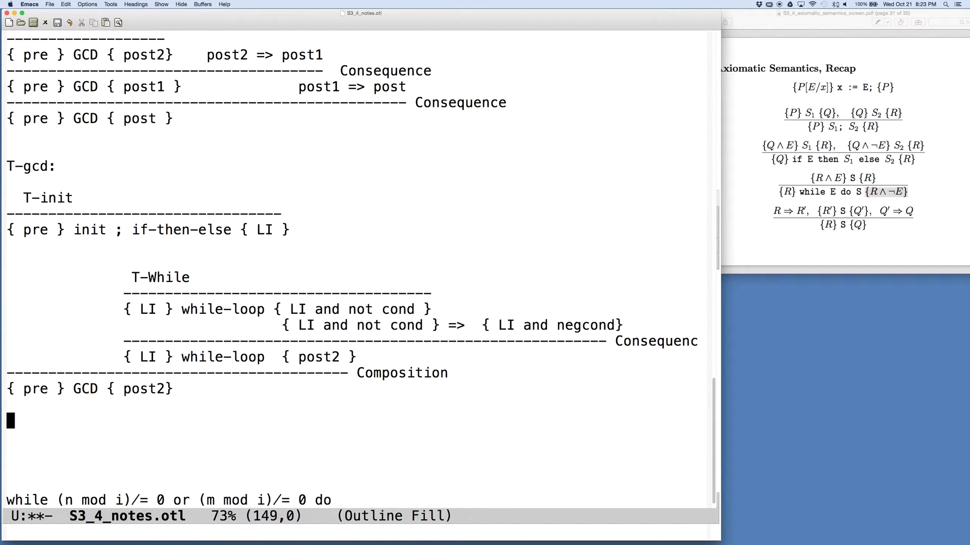
key("Down")
key("Down")
type("T-while:")
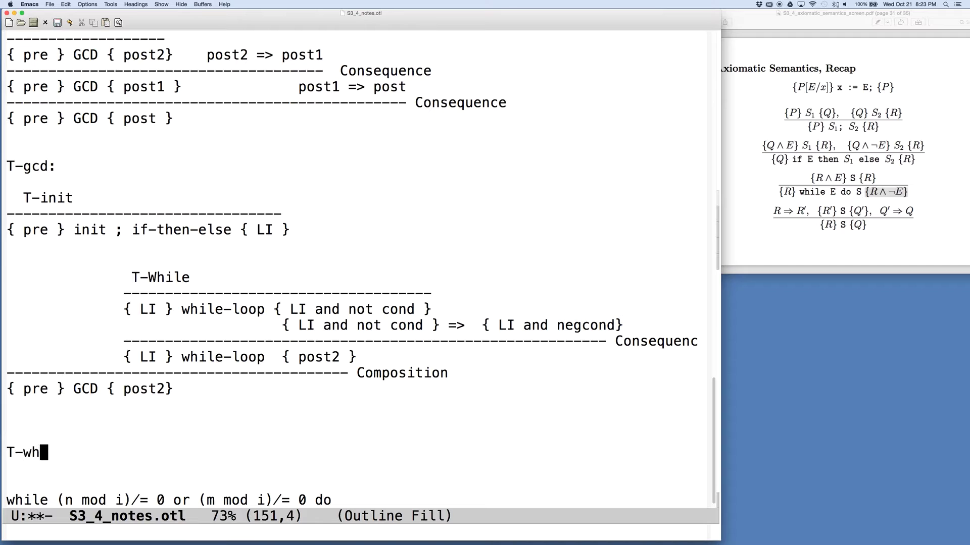
key("Return")
key("Return")
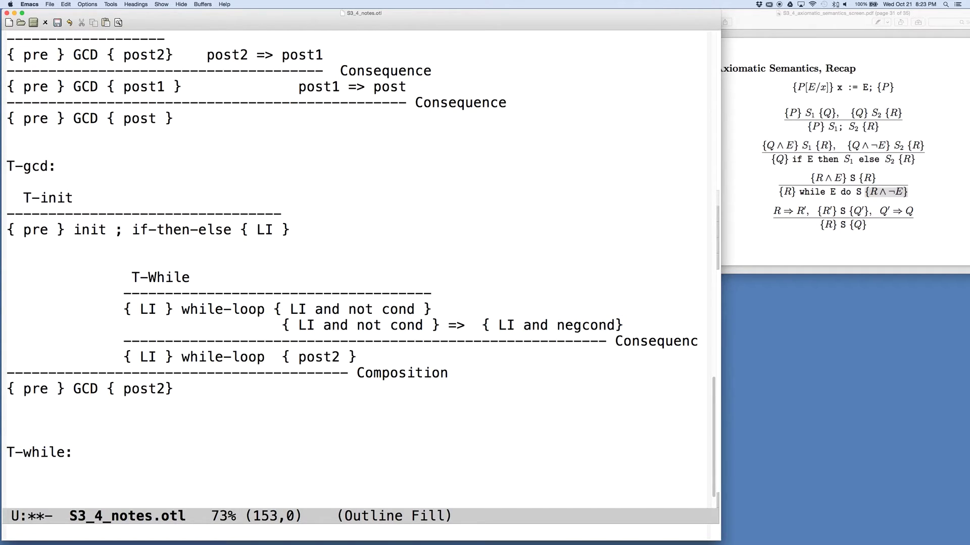
Delete the two leftover code lines of the while loop below the "T-while:" heading.
scroll(361, 277, "down", 5)
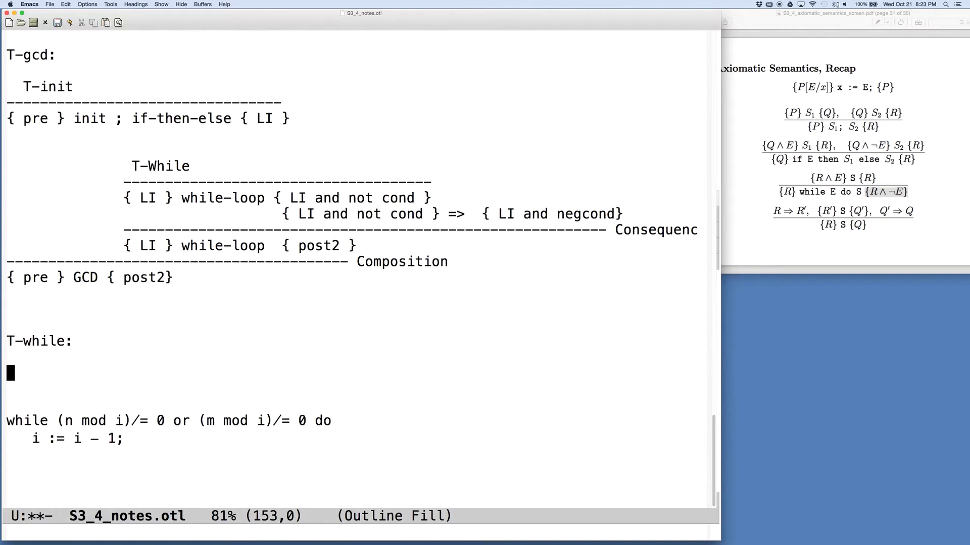
key("Down")
key("Down")
key("Down")
key("Down")
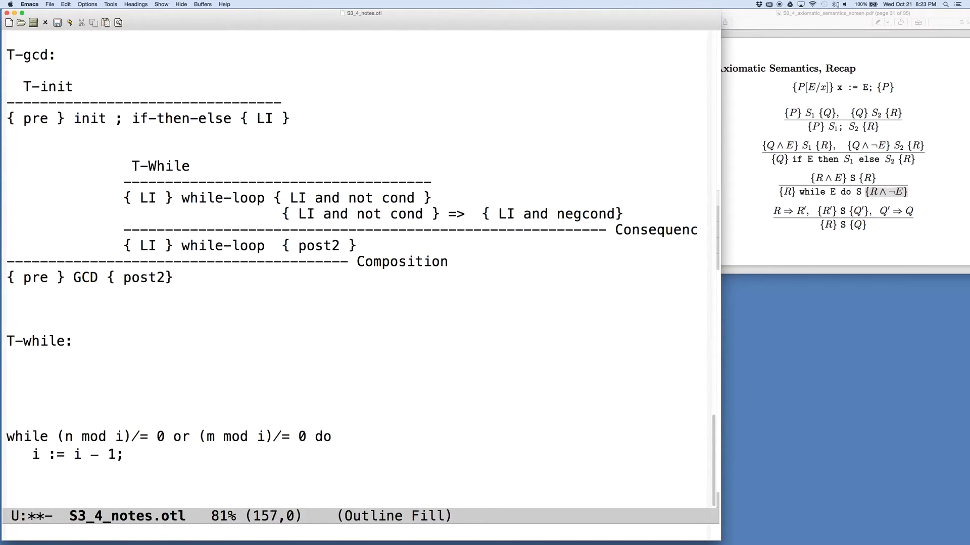
key("ctrl+k")
key("ctrl+k")
key("ctrl+k")
key("ctrl+k")
key("Up")
key("Up")
key("Up")
key("Up")
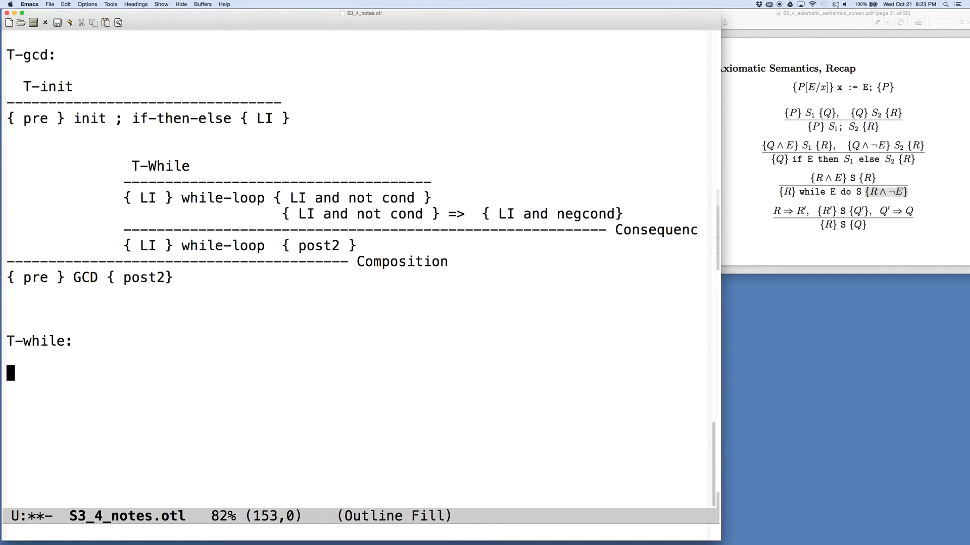
Copy the dashed line and "{ LI } while-loop { LI and not cond }" from T-gcd and paste them under "T-while:".
key("Up")
key("Up")
key("Up")
key("Up")
key("Up")
key("Up")
key("Up")
key("Up")
key("Up")
key("Up")
key("Up")
key("Up")
key("ctrl+space")
key("Down")
key("Down")
key("alt+w")
key("Down")
key("Down")
key("Down")
key("Down")
key("Down")
key("Down")
key("Down")
key("Down")
key("Down")
key("Down")
key("ctrl+y")
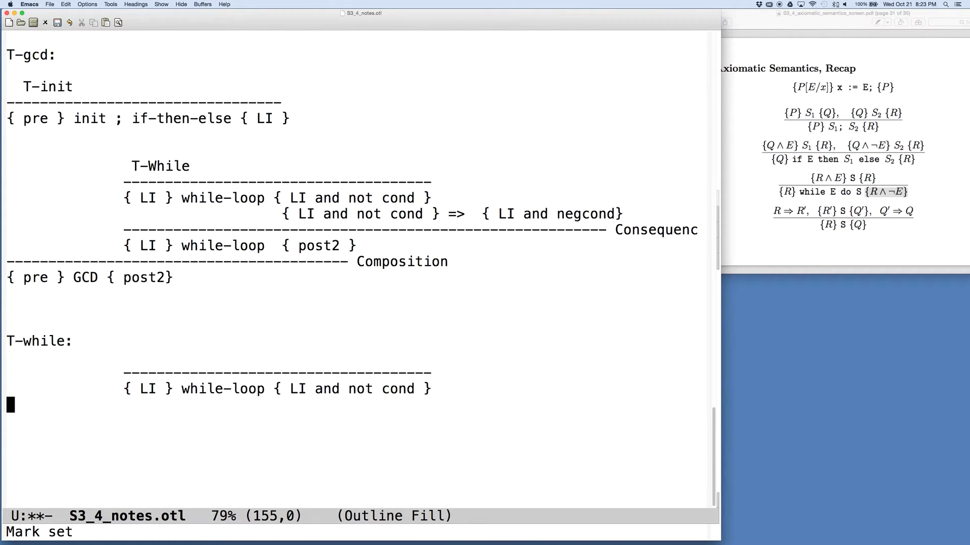
Insert a blank line above the pasted dashed line and reduce its indentation to four spaces.
key("Up")
key("Up")
key("Up")
key("Down")
key("ctrl+d")
key("Return")
key("ctrl+d")
key("ctrl+d")
key("ctrl+d")
key("ctrl+d")
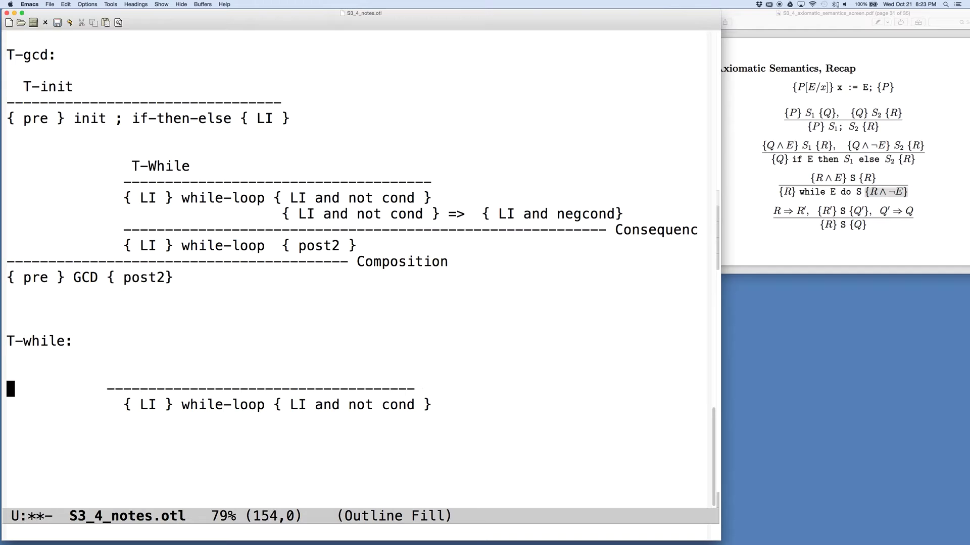
Reduce the indentation of the pasted "{ LI } while-loop { LI and not cond }" to align it with the dashed line above.
key("Down")
key("ctrl+d")
key("ctrl+d")
key("ctrl+d")
key("ctrl+d")
key("ctrl+d")
key("ctrl+d")
key("ctrl+d")
key("ctrl+d")
key("ctrl+d")
key("ctrl+d")
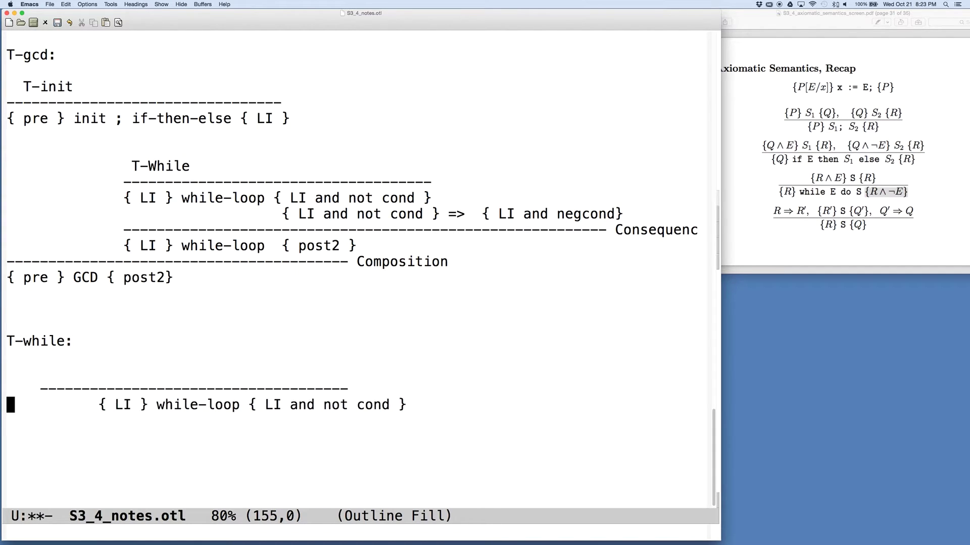
key("Up")
key("Up")
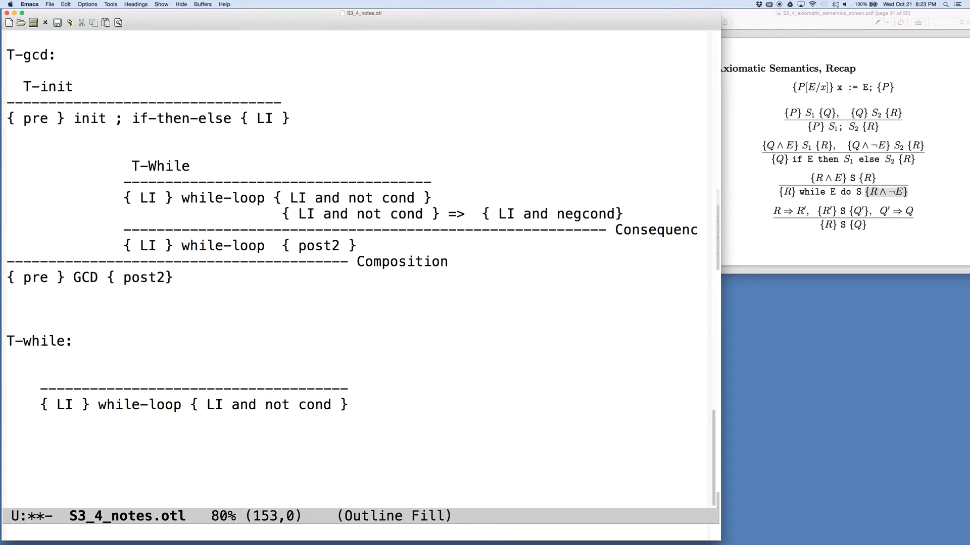
Label the end of the T-while inference line "Iteration".
key("Down")
key("ctrl+e")
type("Iteration")
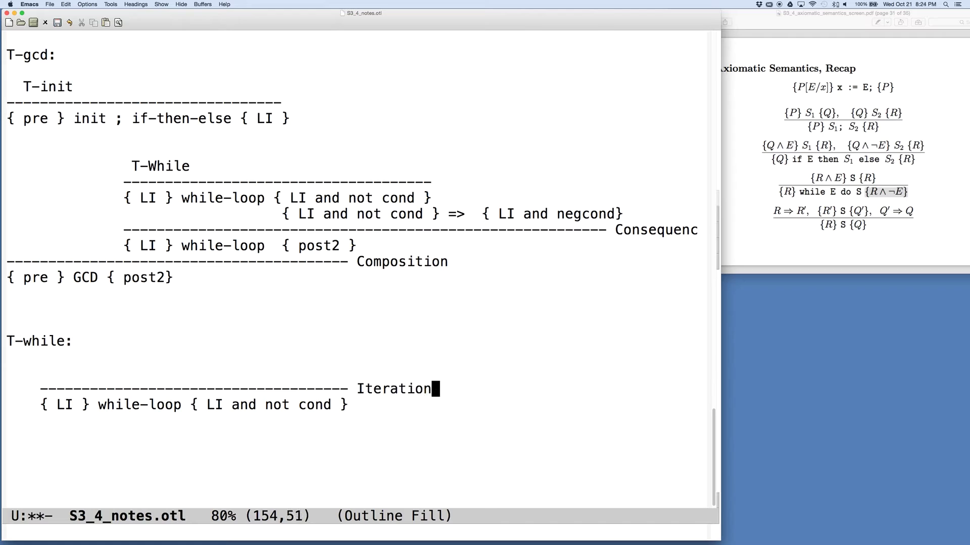
Write the premise "{ LI and cond } i := i - 1 { LI }" above the Iteration line.
key("Up")
type("{ LI and cond } ")
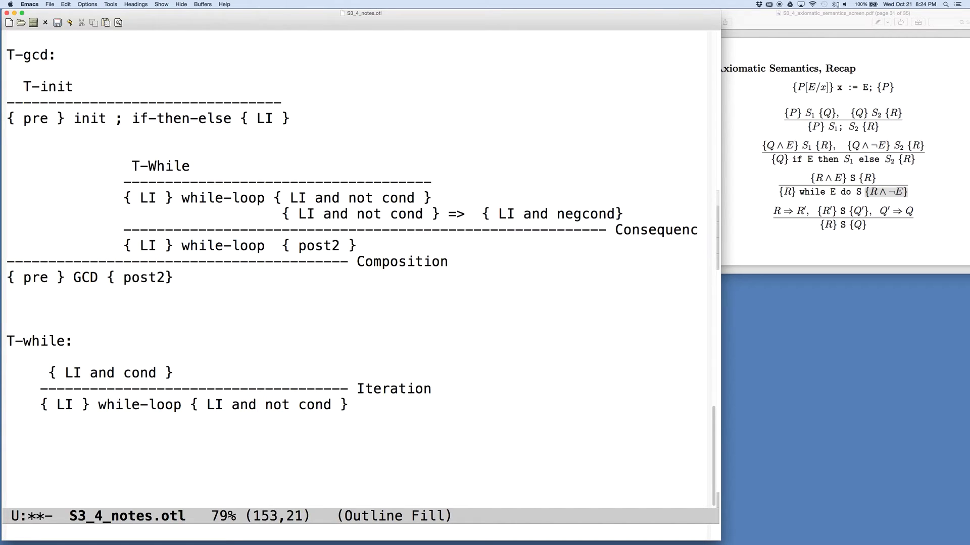
type("i := i - 1 { LI }")
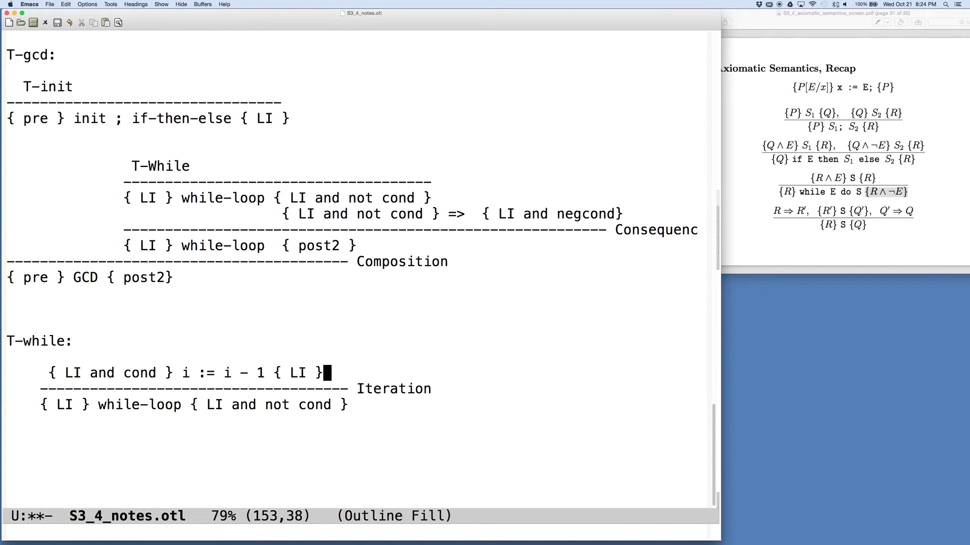
Add a dashed inference line above the premise "{ LI and cond } i := i - 1 { LI }".
key("Up")
key("Return")
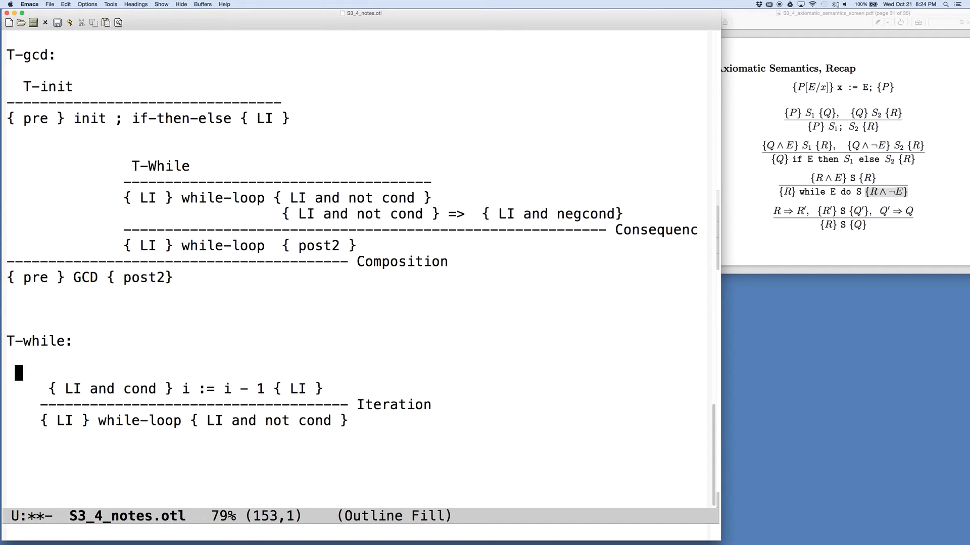
type("-------------------------------------")
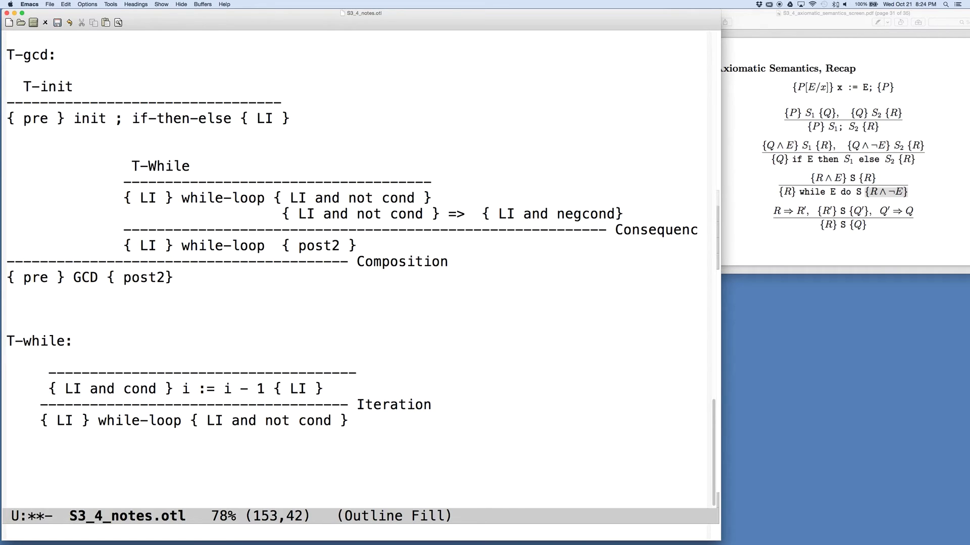
Write "Axiom of Assignment" under the "T-while:" heading, separated from the new inference line by blank space.
key("Up")
key("Return")
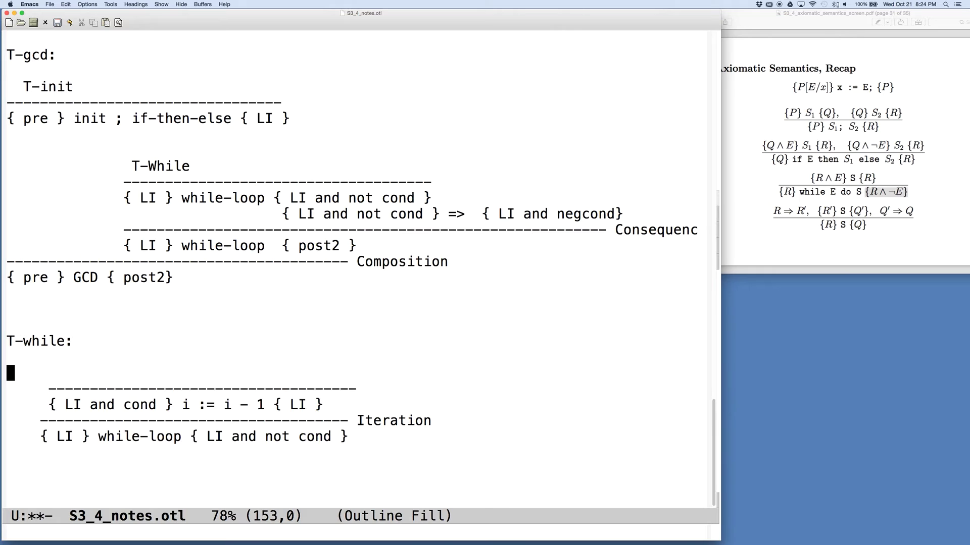
key("Down")
key("Up")
key("Up")
key("Return")
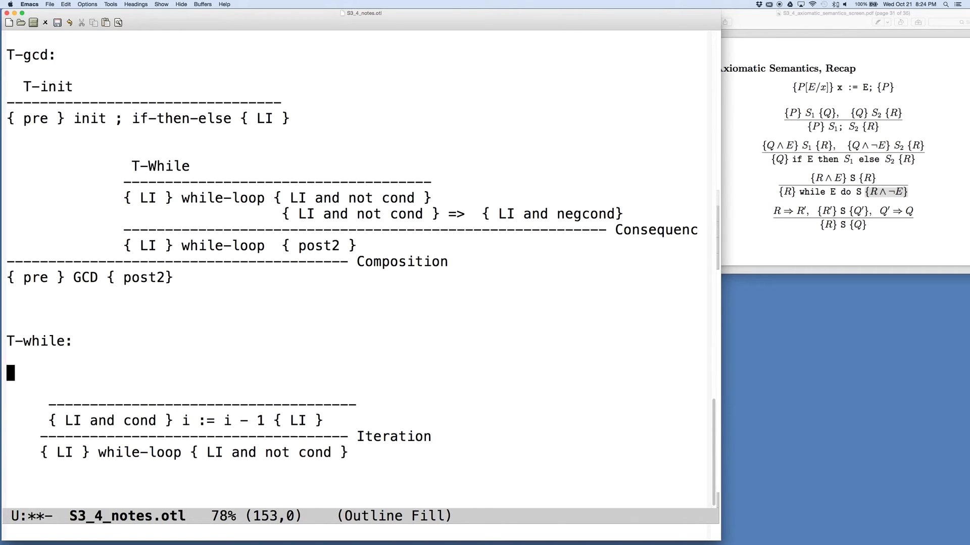
type("Axion")
key("BackSpace")
type("m")
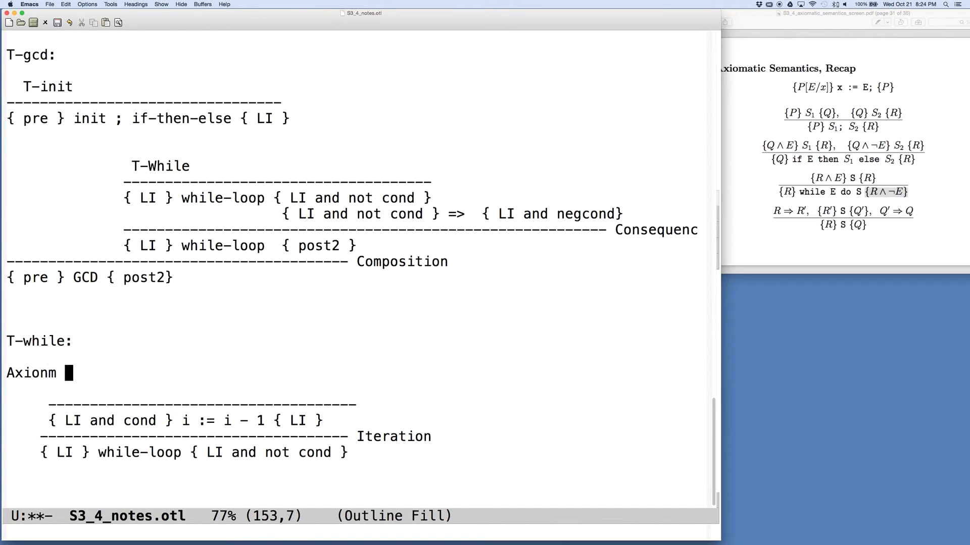
key("BackSpace")
key("BackSpace")
key("BackSpace")
type("m of a")
key("BackSpace")
type("Assignment")
Copy "i := i - 1 { LI }" from the Iteration premise onto its own line beneath "Axiom of Assignment".
key("Down")
key("Down")
key("Down")
key("Right")
key("Right")
key("ctrl+k")
key("ctrl+space")
key("ctrl+y")
key("Up")
key("ctrl+a")
key("ctrl+o")
key("ctrl+o")
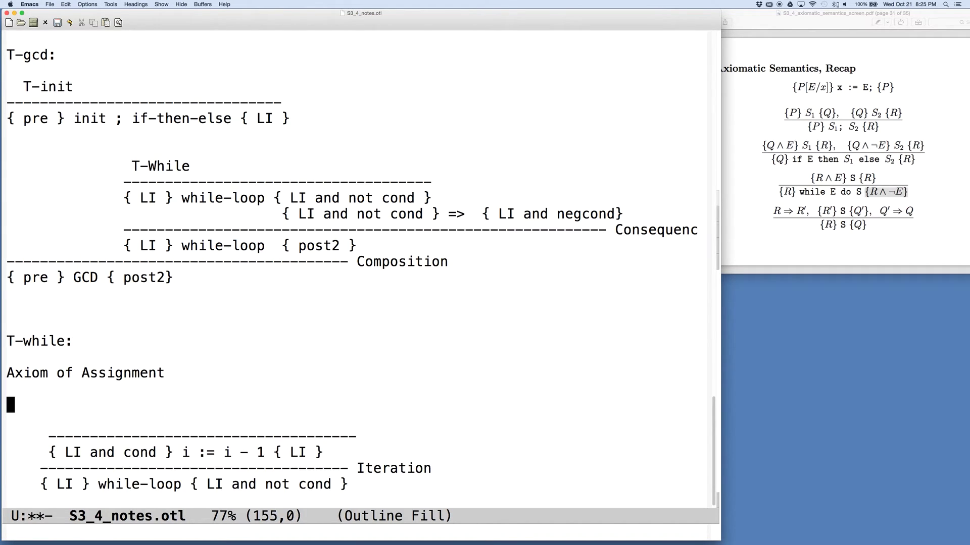
key("Up")
key("ctrl+t")
key("ctrl+/")
key("ctrl+space")
key("ctrl+y")
key("ctrl+a")
key("Return")
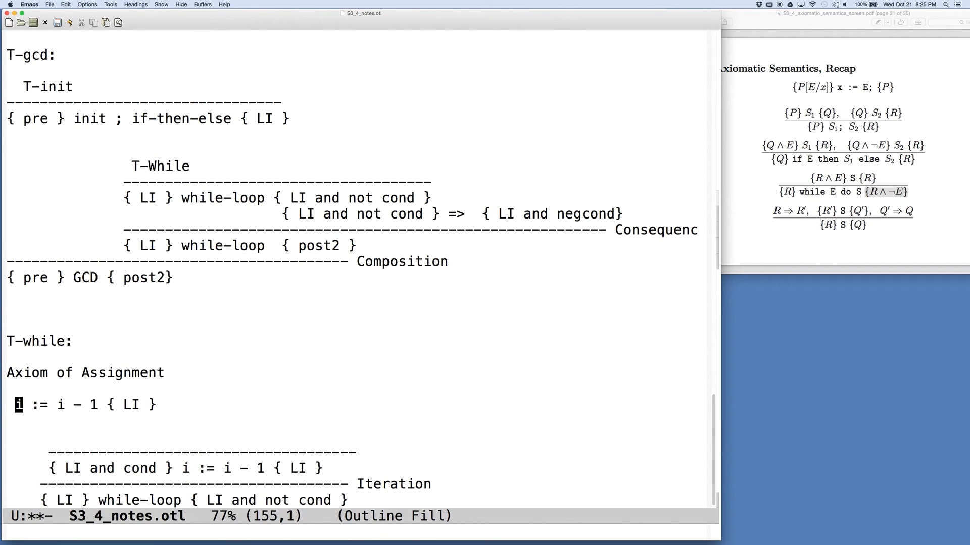
Indent the line "i := i - 1 { LI }" under "Axiom of Assignment" and put an empty precondition in braces before it.
key("Left")
key("Left")
key("Left")
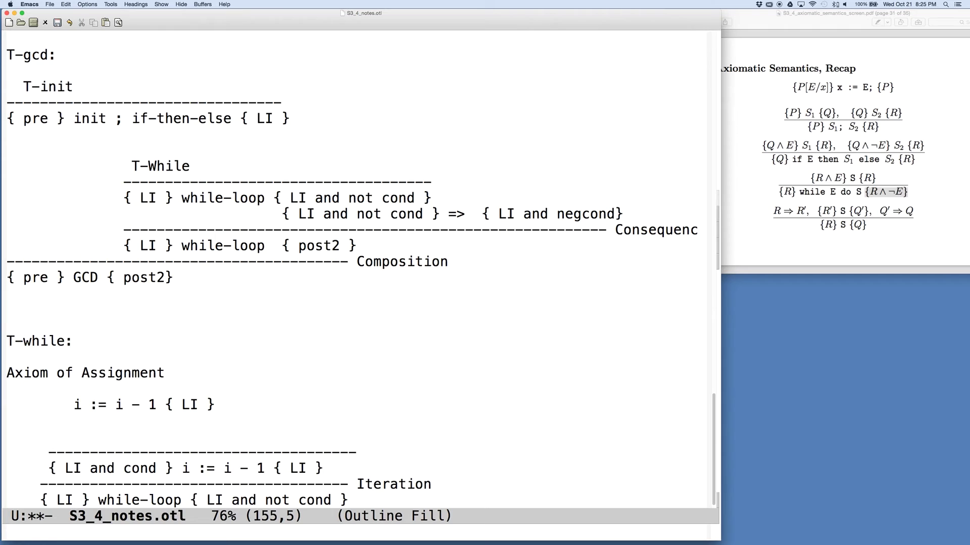
type("{ P")
key("BackSpace")
key("BackSpace")
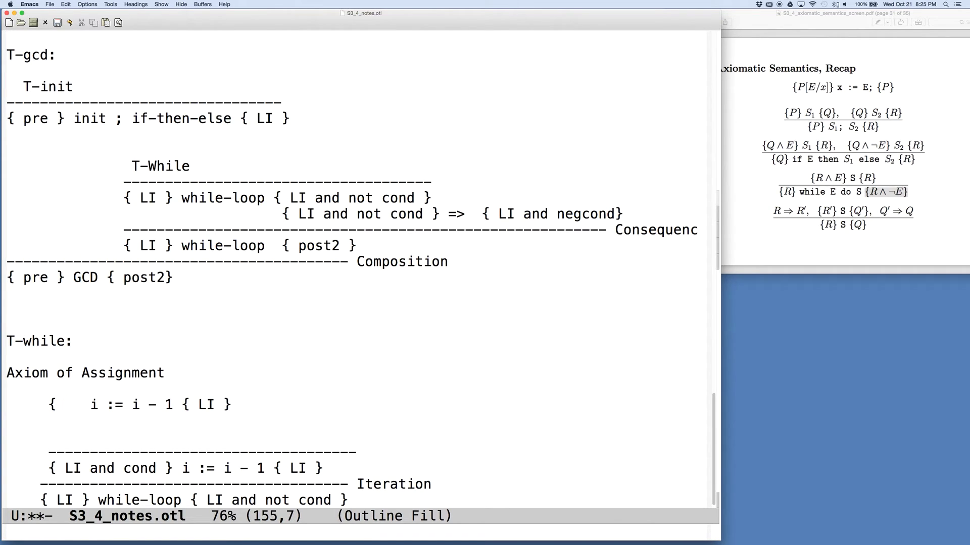
type("}")
key("Delete")
key("Delete")
Start a second line beneath the "LI" definition reading "= \forall j, j > i.", aligned with the equals sign above.
key("Up")
key("Up")
key("Up")
key("Up")
key("Up")
key("Up")
key("Up")
key("Up")
key("Up")
key("Up")
key("Up")
key("Up")
key("Up")
key("Up")
key("Up")
key("Up")
key("Up")
key("Up")
key("Up")
key("Up")
key("Up")
key("Up")
key("Up")
key("Up")
key("Up")
key("Up")
key("Up")
key("Up")
key("Up")
key("Up")
key("Up")
key("Up")
key("Up")
key("Up")
key("Up")
key("Up")
key("Up")
key("Up")
key("Up")
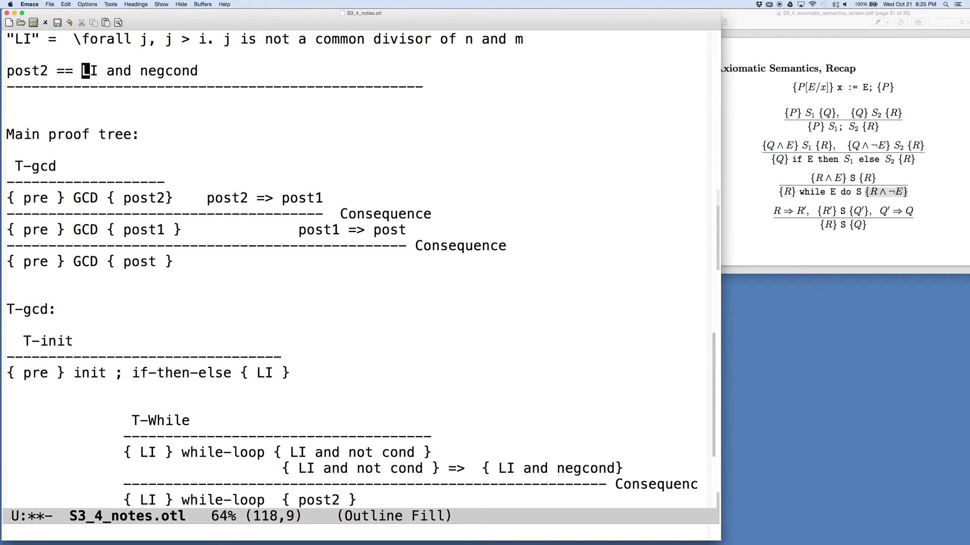
key("Left")
key("ctrl+space")
key("ctrl+e")
scroll(354, 267, "up", 6)
scroll(354, 268, "up", 2)
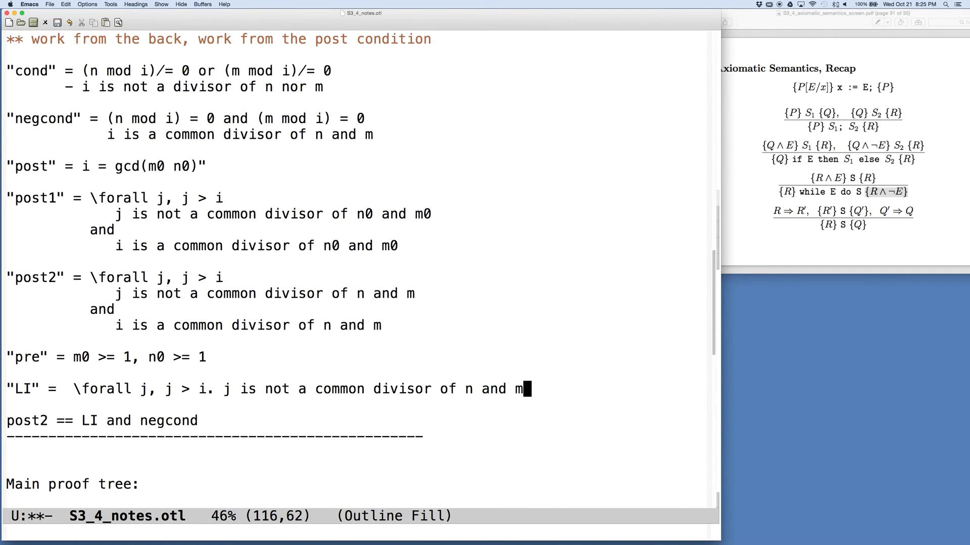
key("Return")
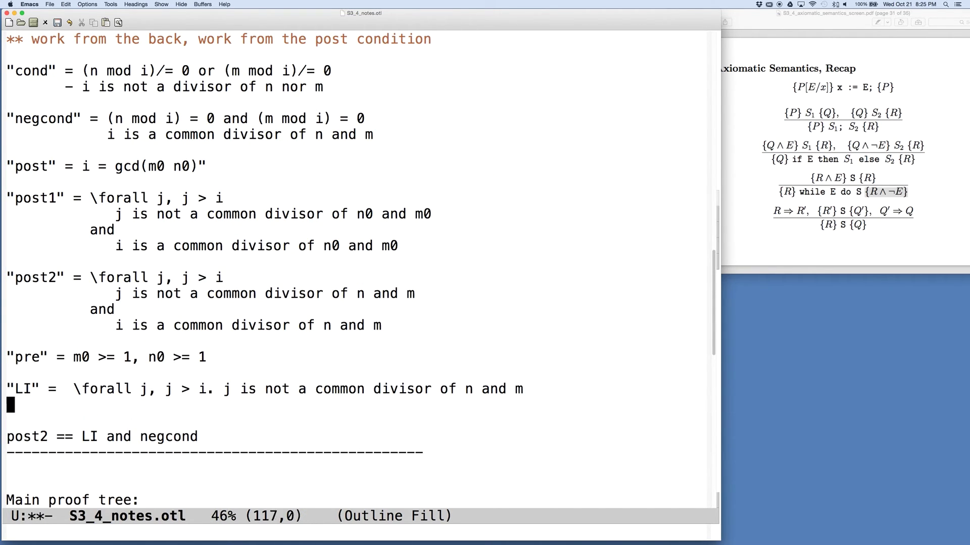
type("= ")
type(" \for")
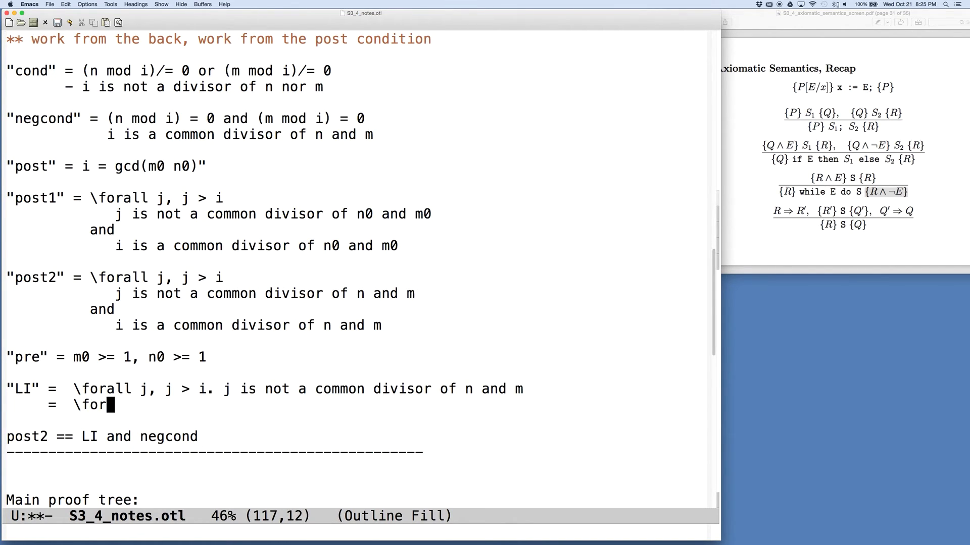
type("all j, j _")
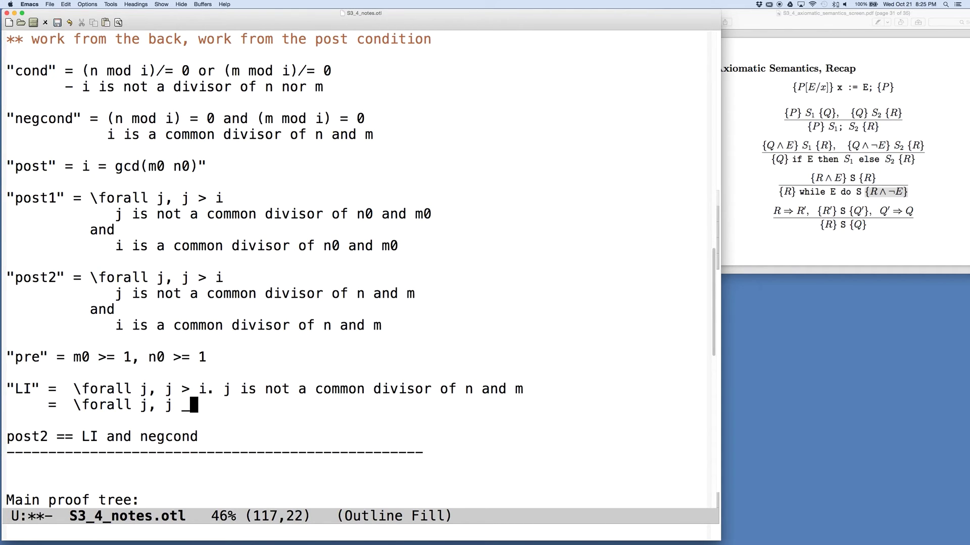
key("BackSpace")
type("<")
key("BackSpace")
type("> u")
key("BackSpace")
type("i.")
Copy "(n mod i)/= 0 or (m mod i)/= 0" from the "cond" definition to the end of the second "LI" line.
key("Up")
key("Up")
key("Up")
key("Up")
key("Up")
key("Up")
key("Up")
key("Up")
key("Up")
key("Up")
key("Up")
key("Up")
key("Up")
key("Up")
key("Up")
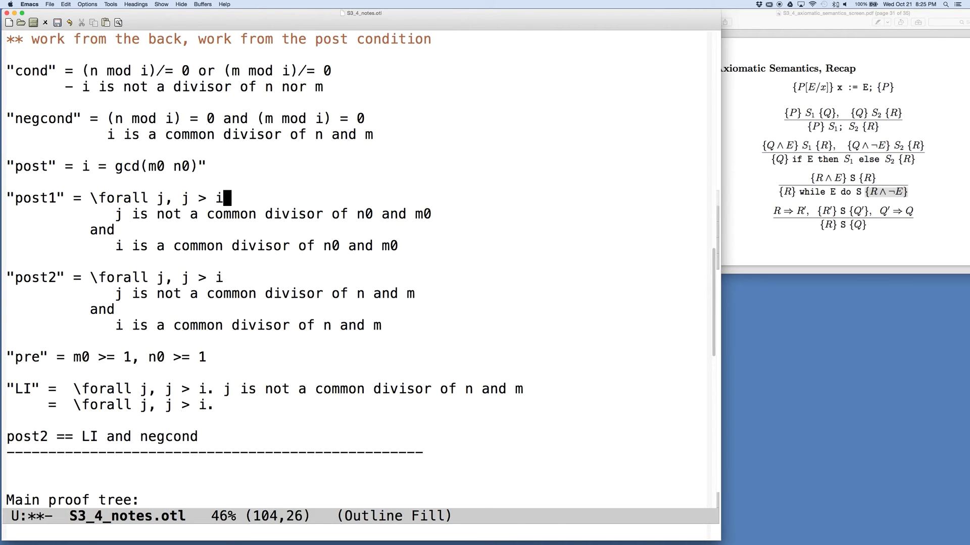
key("Up")
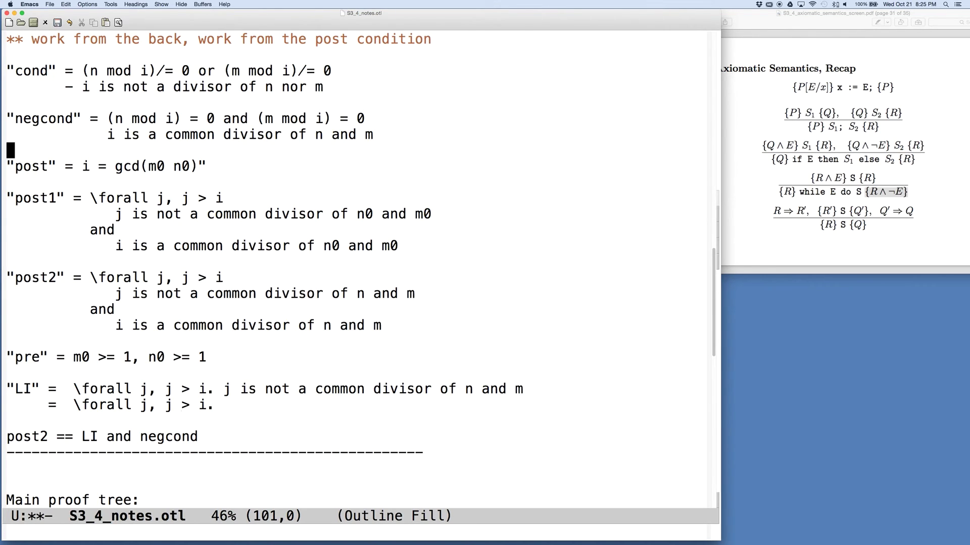
key("Up")
key("Up")
key("Left")
key("Left")
key("Left")
key("Left")
key("Left")
key("Left")
key("Left")
key("Left")
key("Left")
key("Left")
key("Left")
key("Left")
key("Left")
key("Left")
key("Up")
key("Up")
key("Up")
key("Left")
key("Left")
key("Left")
key("ctrl+space")
key("ctrl+e")
key("alt+w")
key("Down")
key("Down")
key("Down")
key("Down")
key("Down")
key("Down")
key("Down")
key("Down")
key("Down")
key("Down")
key("Down")
key("Down")
key("Down")
key("Down")
key("Down")
key("Down")
key("Down")
key("Down")
key("Down")
key("Down")
key("Down")
key("ctrl+e")
key("ctrl+y")
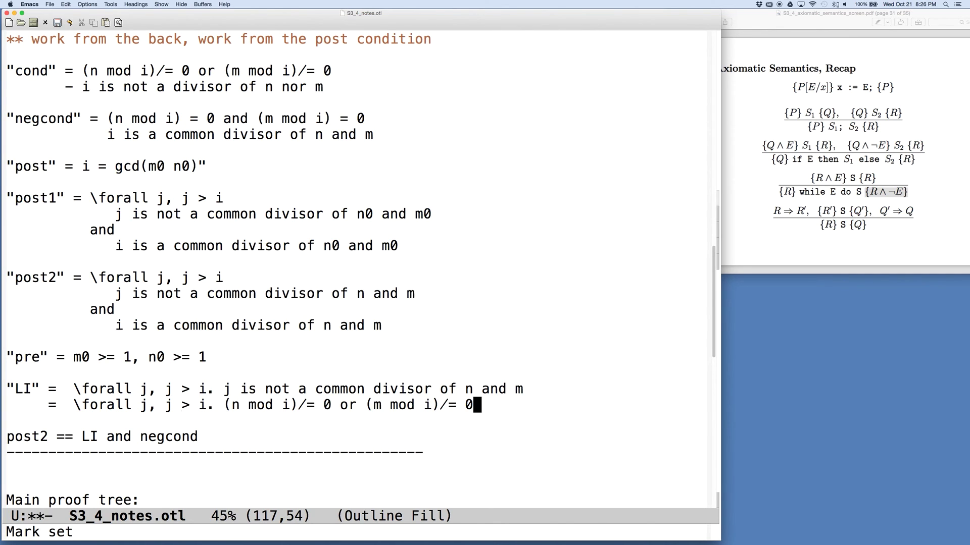